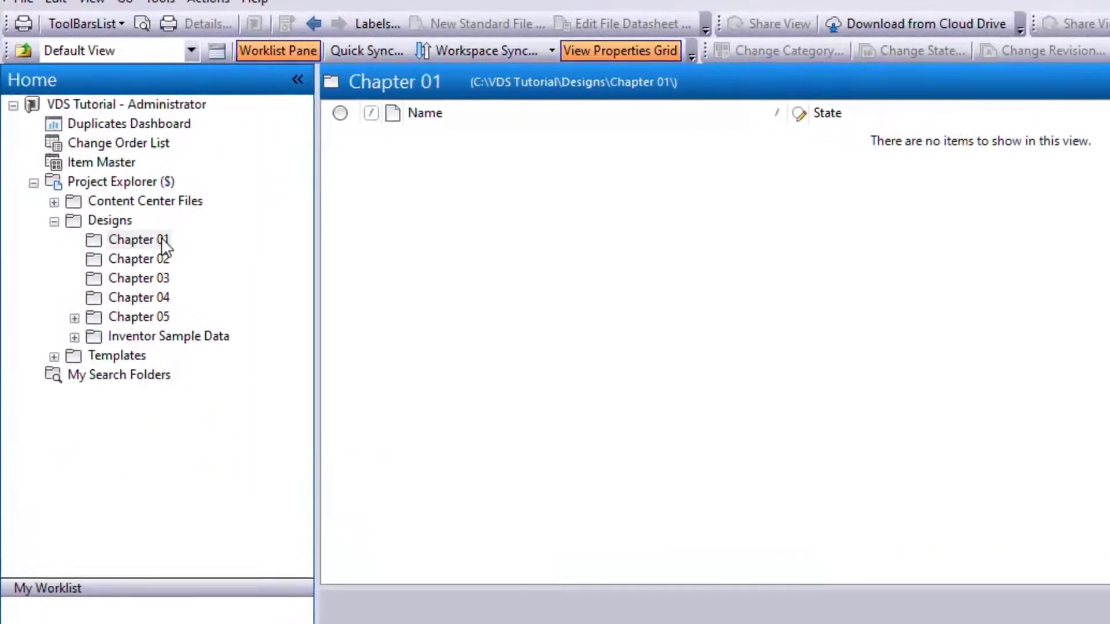
Start a new standard file in the Chapter 01 folder with category Office, document type Office Document and template Word.docx.
click(139, 242)
right_click(161, 241)
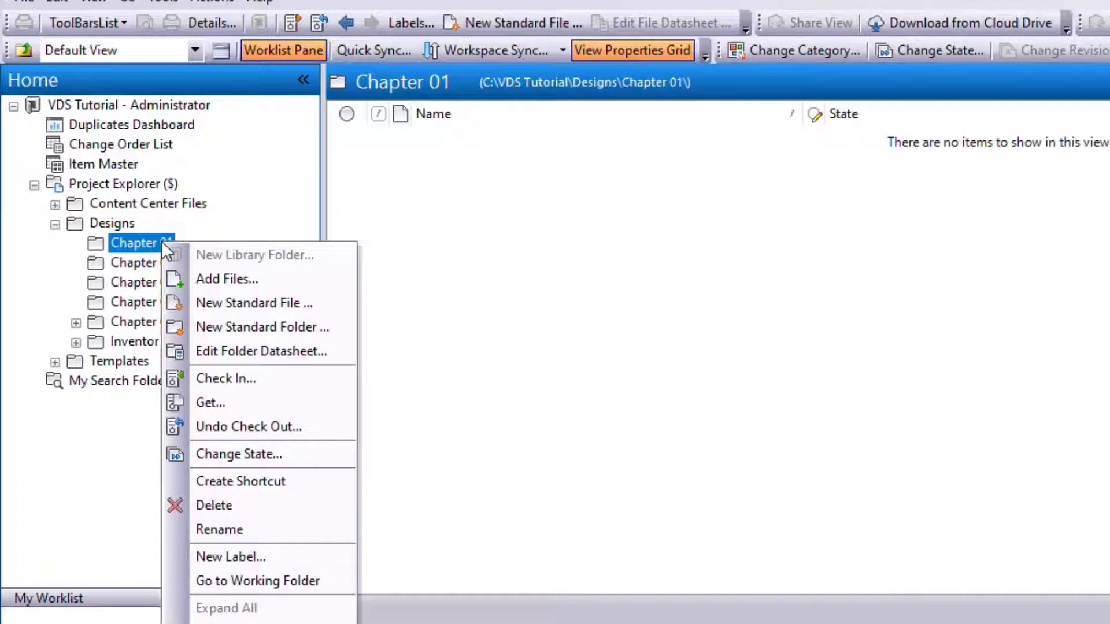
click(298, 304)
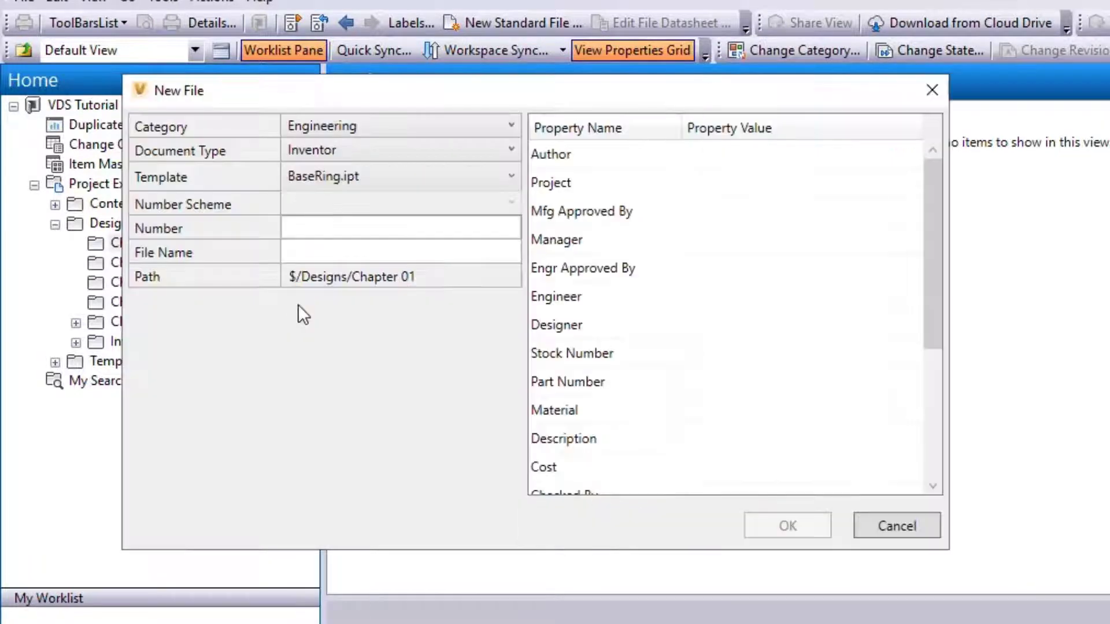
click(413, 127)
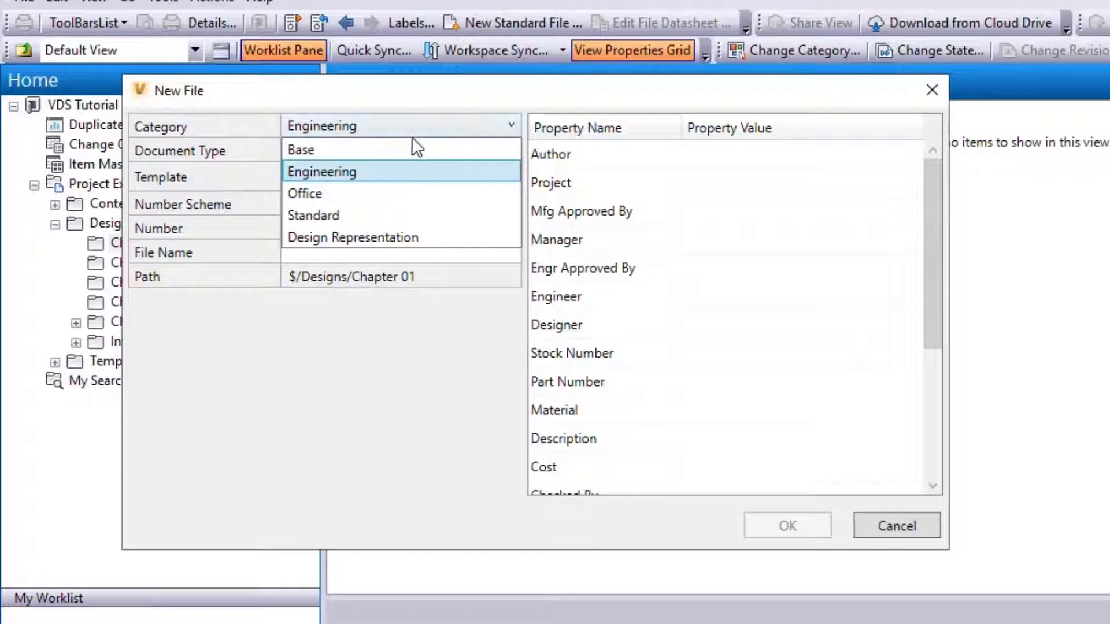
click(377, 193)
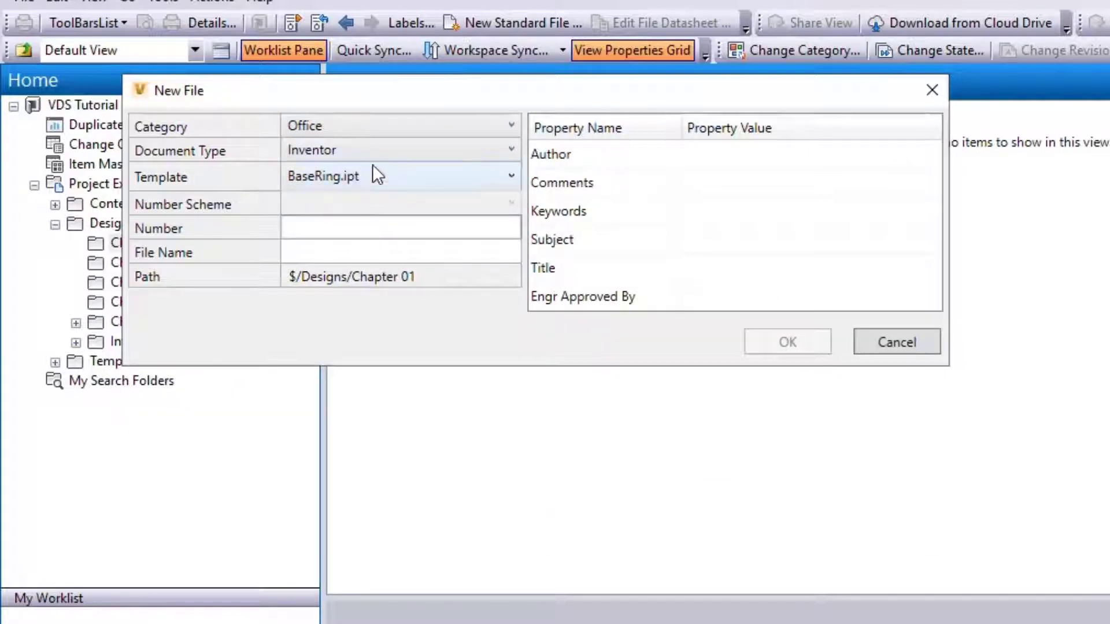
click(377, 153)
click(372, 215)
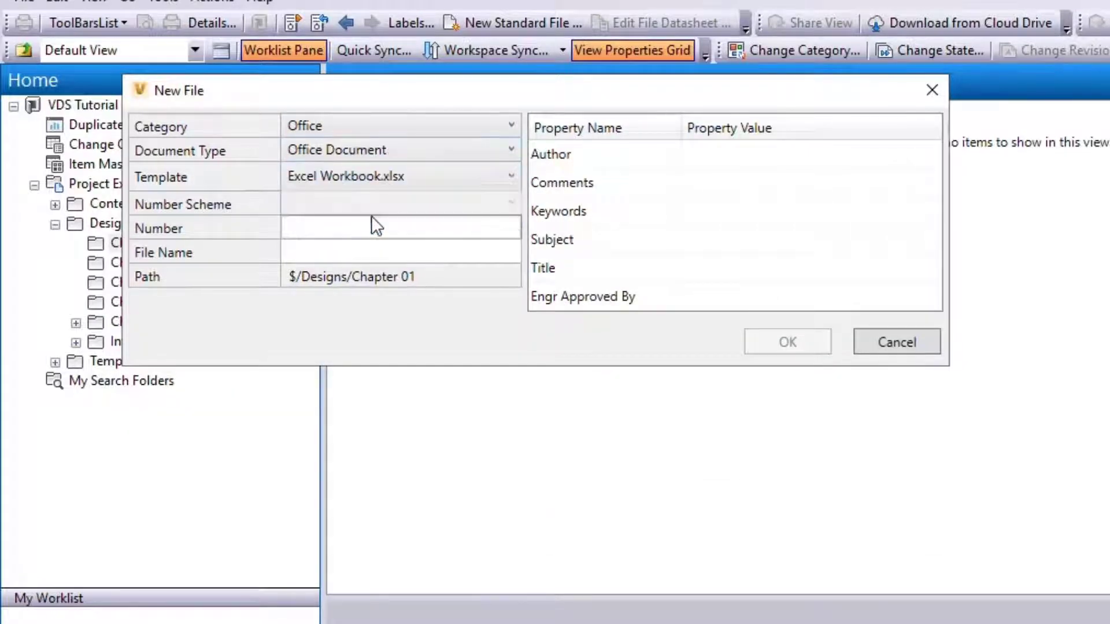
click(426, 178)
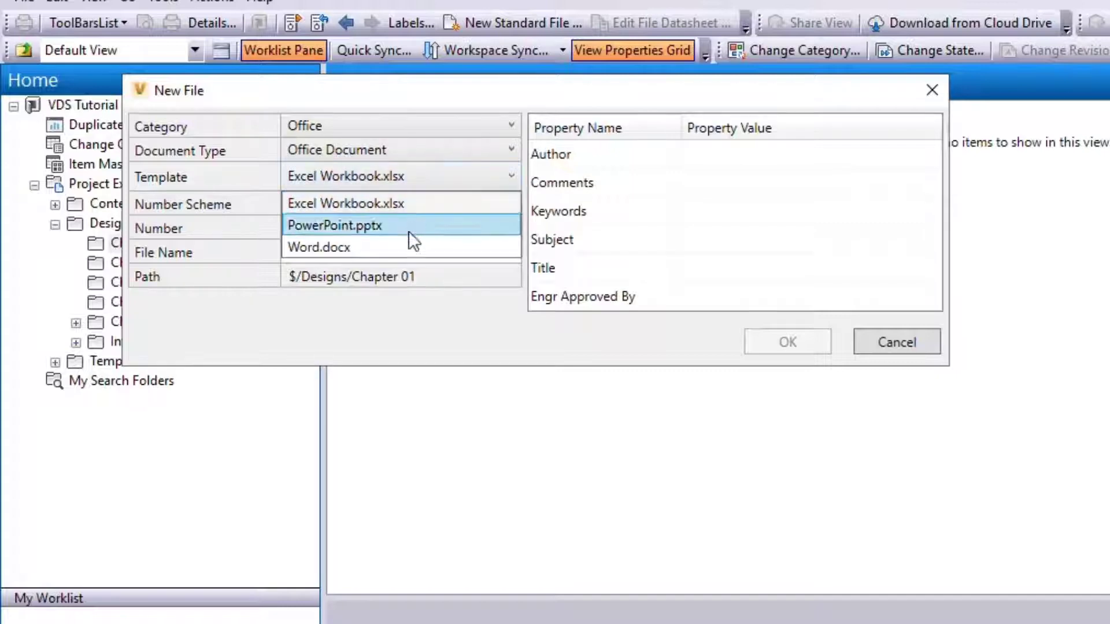
click(402, 246)
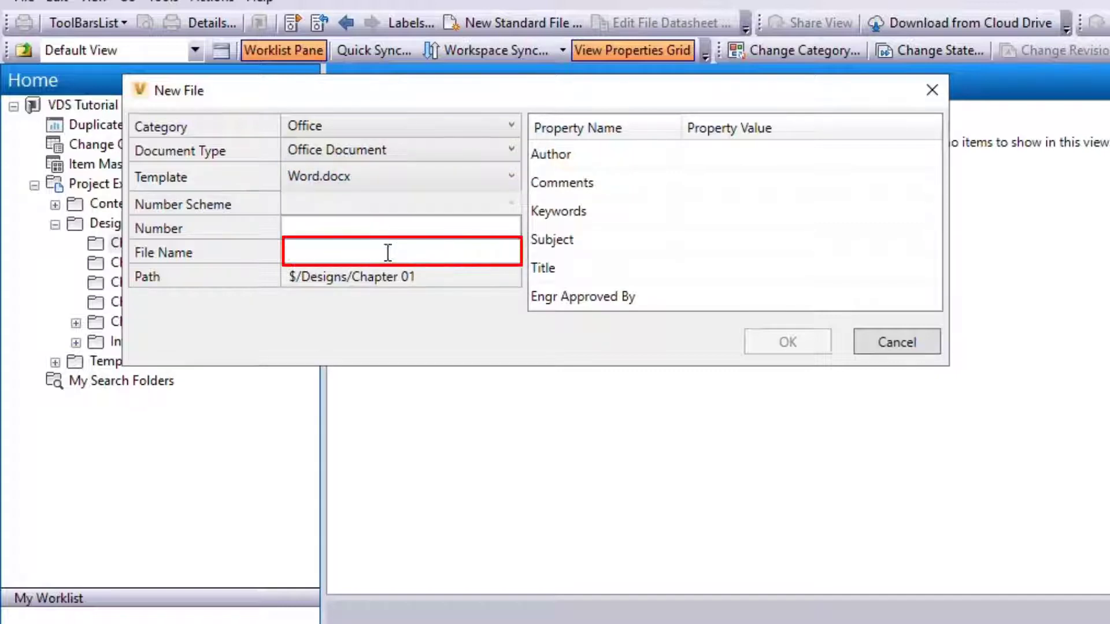
Name the new file Tutorial Document.
click(388, 253)
text(Tutorial )
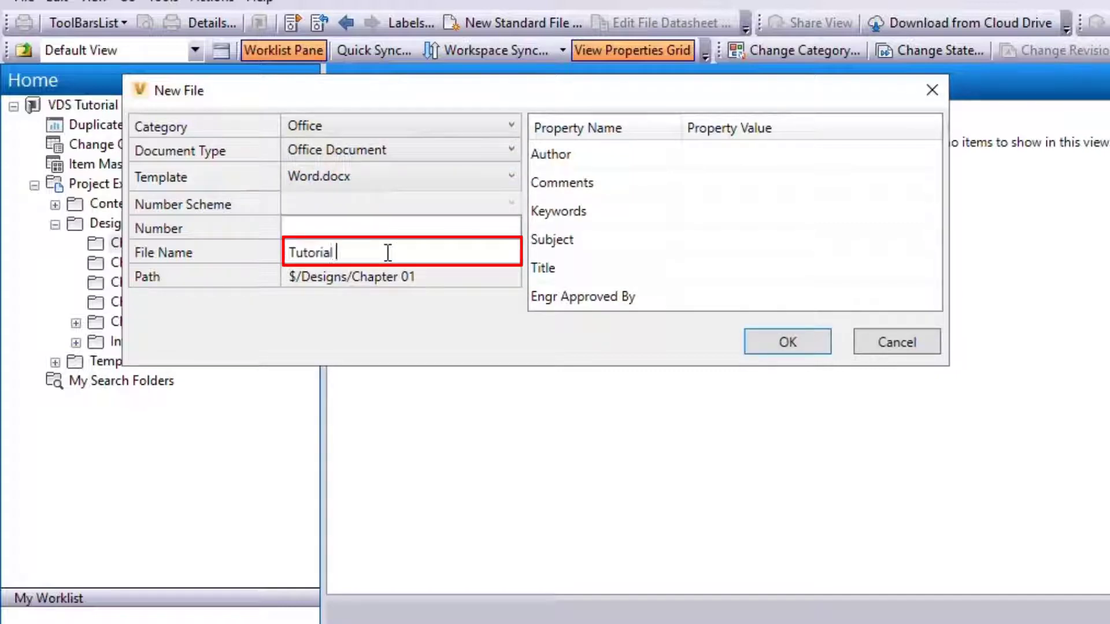
text(Document)
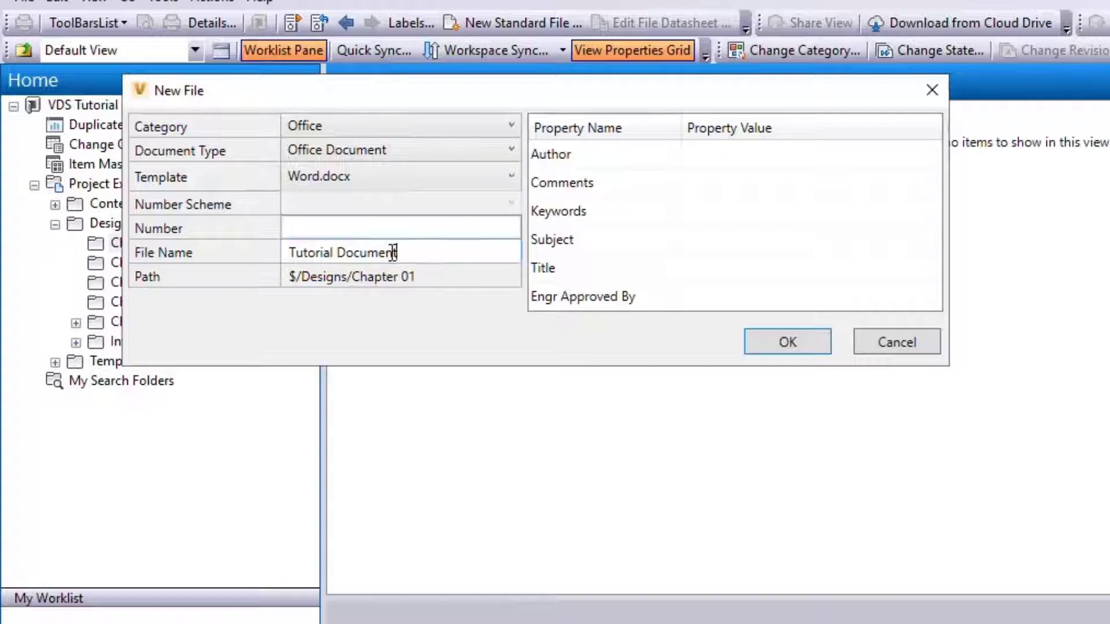
Fill in the author's name, set Subject to Tutorial and Title to Vault Data Standard, and create the file.
click(721, 156)
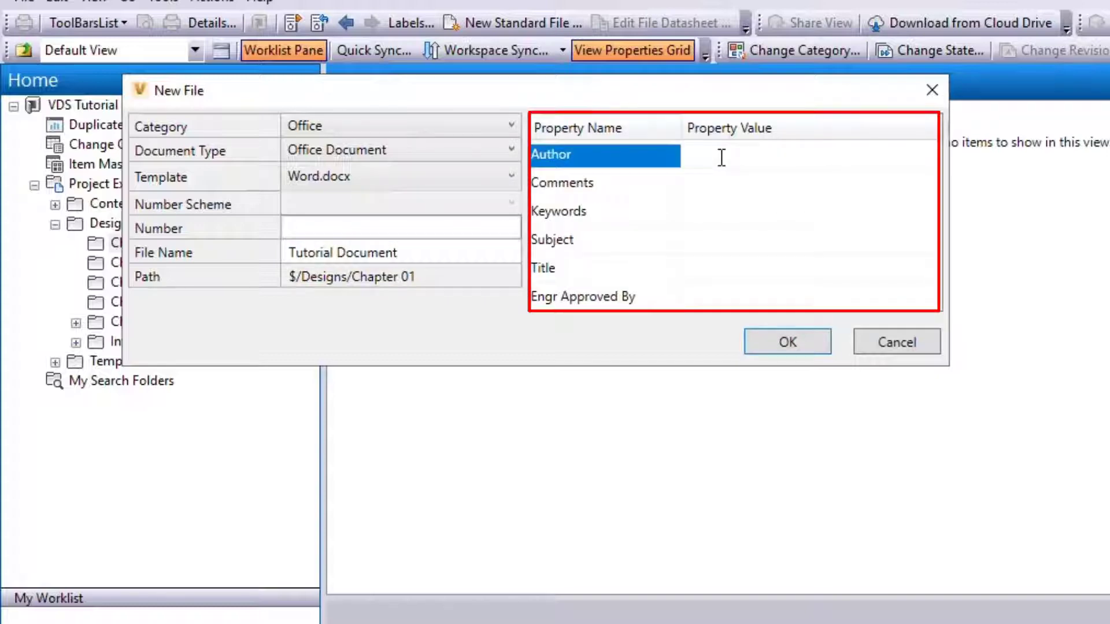
text(Tolgay Hickiran)
key(Down)
key(Down)
key(Down)
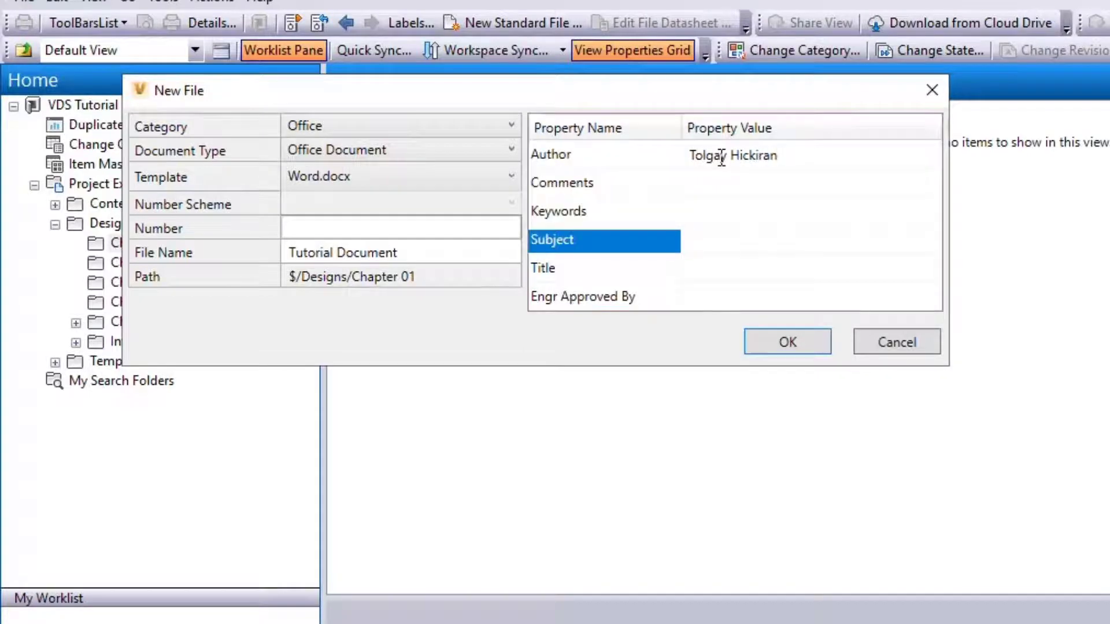
text(Tutorial)
key(Down)
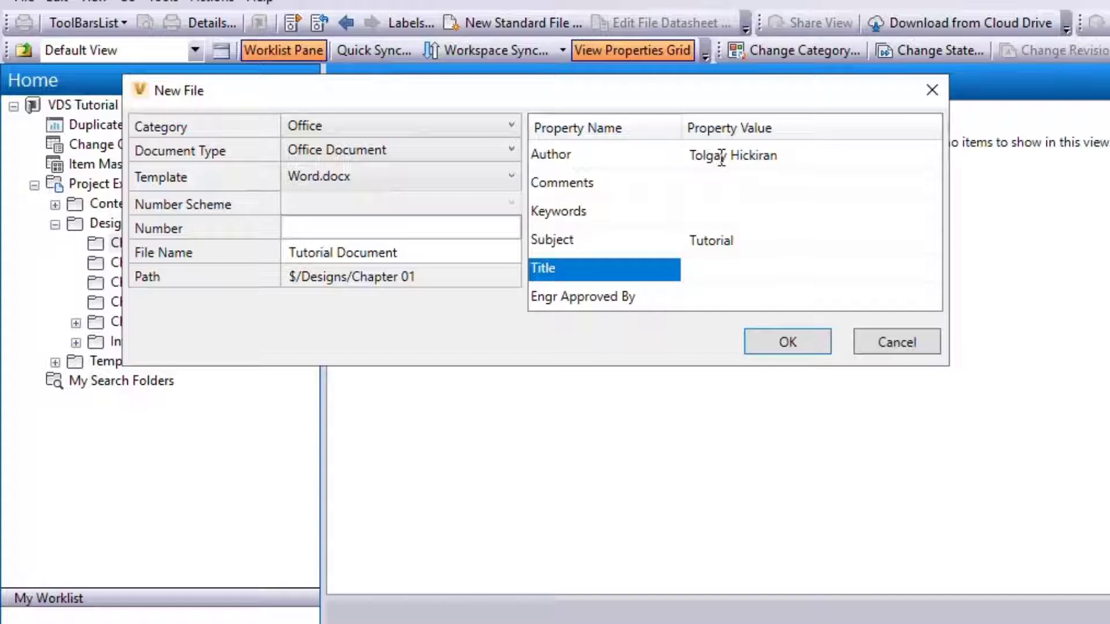
text(Vault Data Standard)
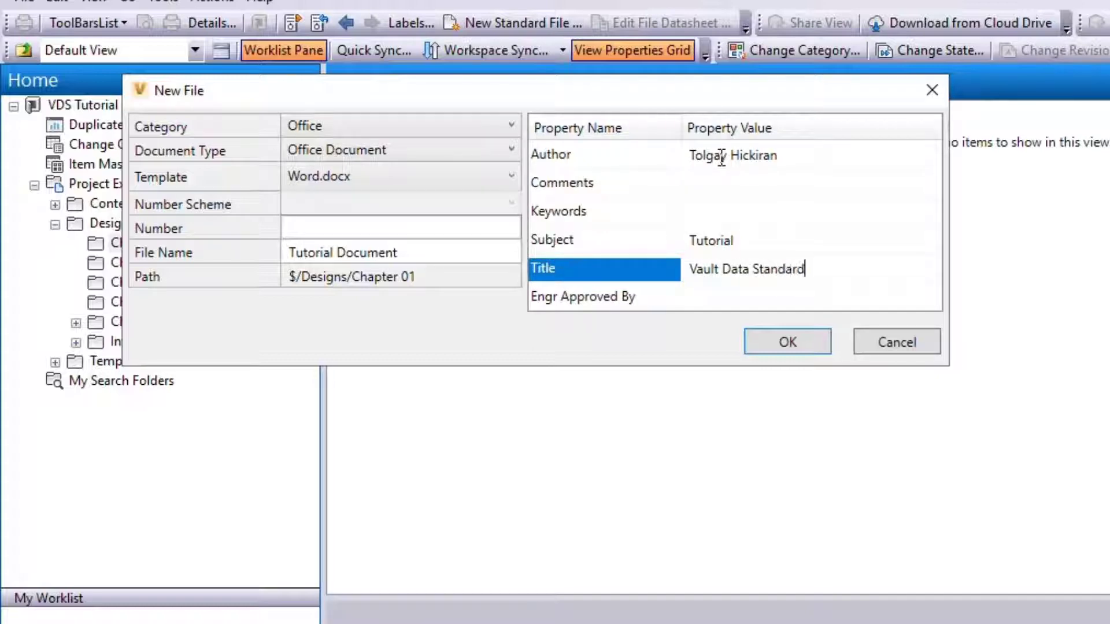
click(788, 342)
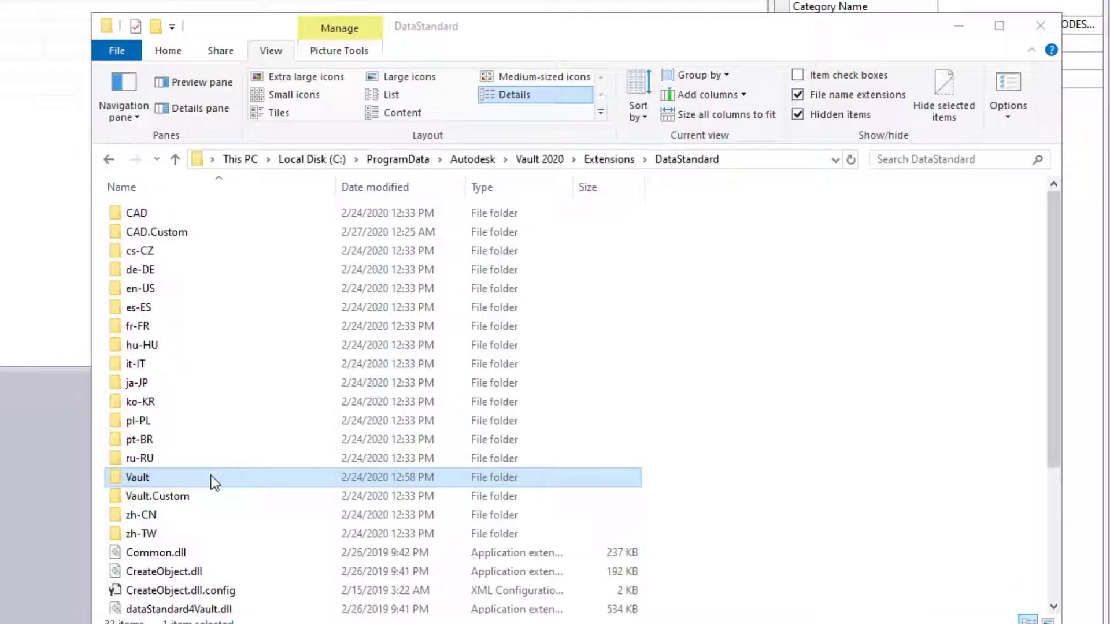
Copy File.xaml and File.xml from the DataStandard\Vault\Configuration folder.
double_click(214, 482)
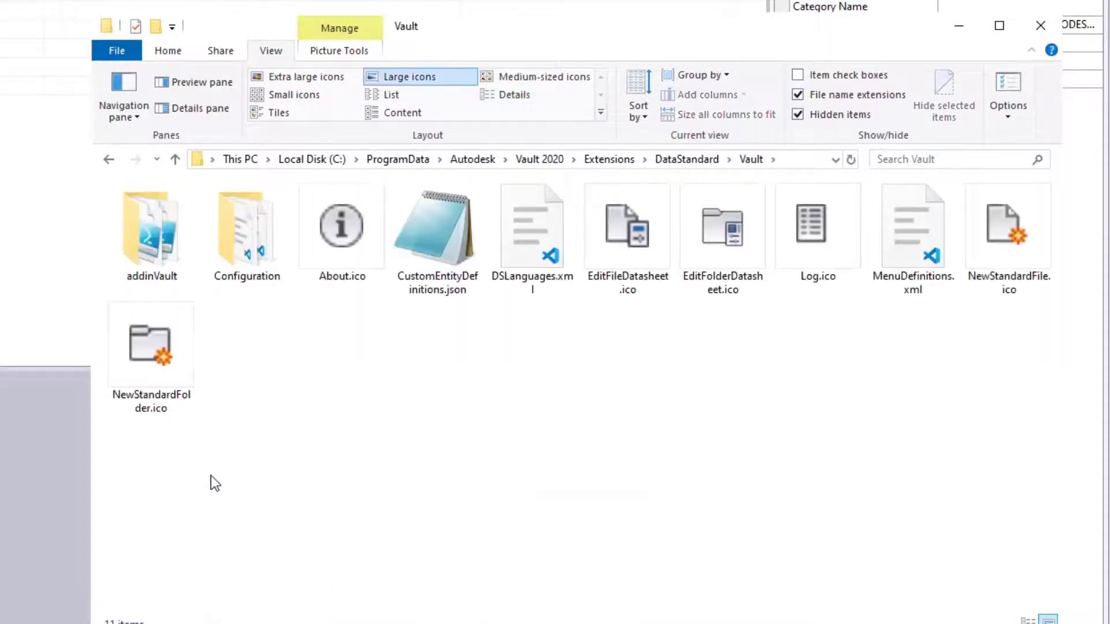
click(258, 261)
double_click(258, 261)
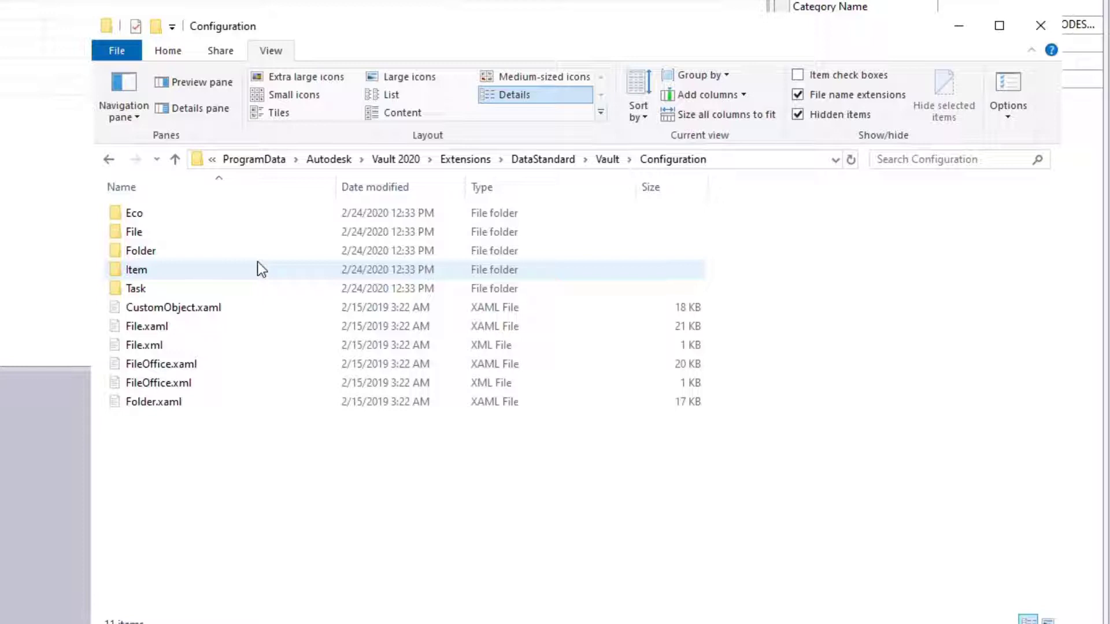
click(172, 328)
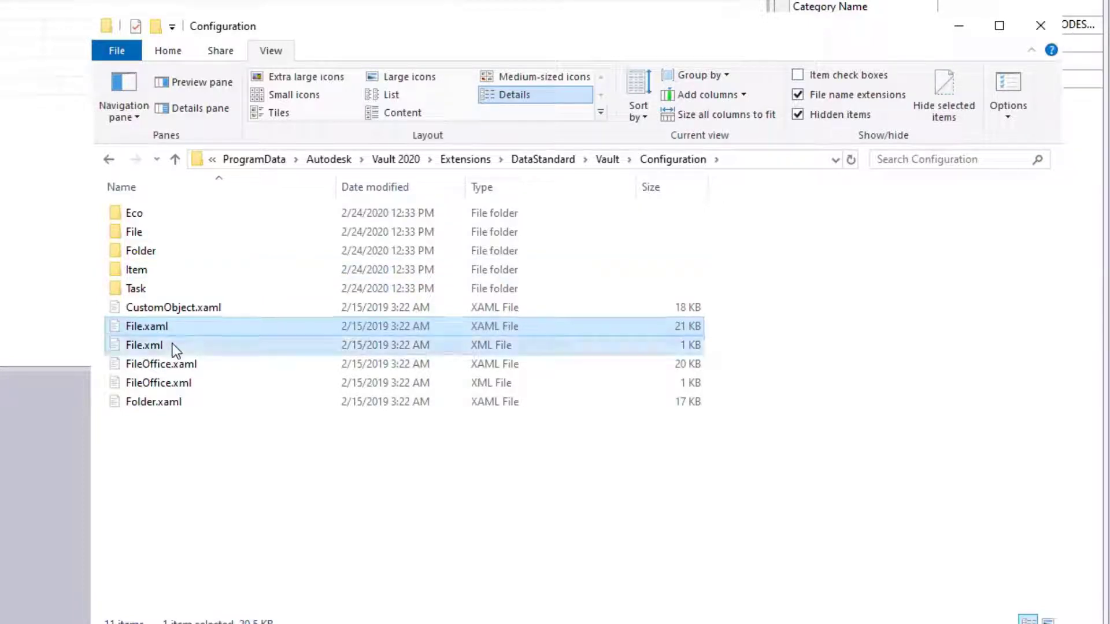
ctrl+click(172, 345)
key(ctrl+c)
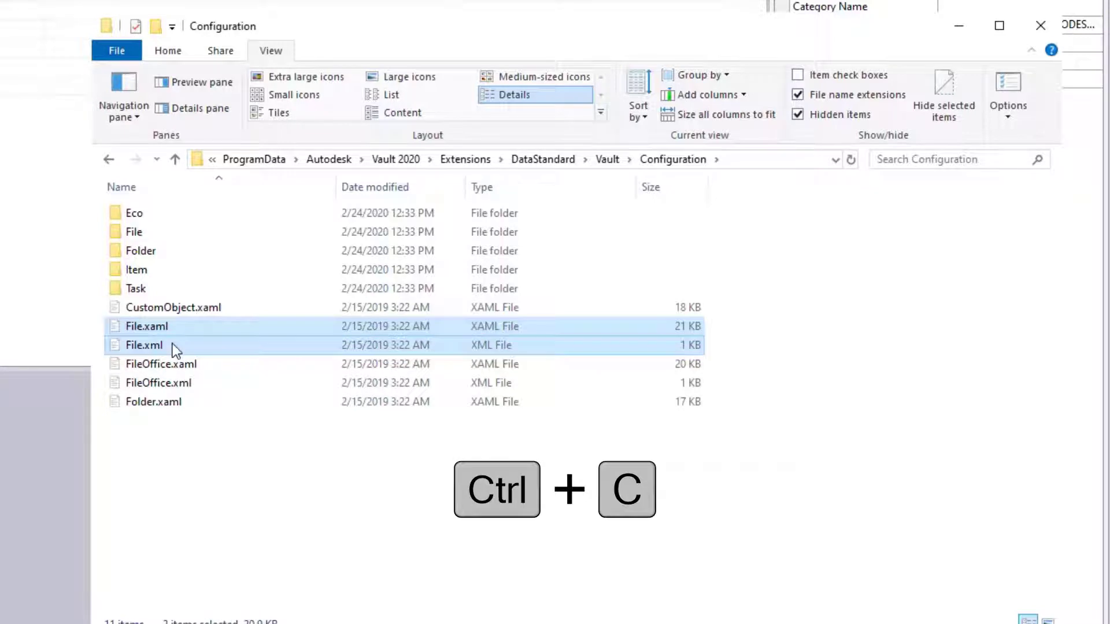
Paste the copied files into the DataStandard\Vault.Custom\Configuration folder.
click(535, 161)
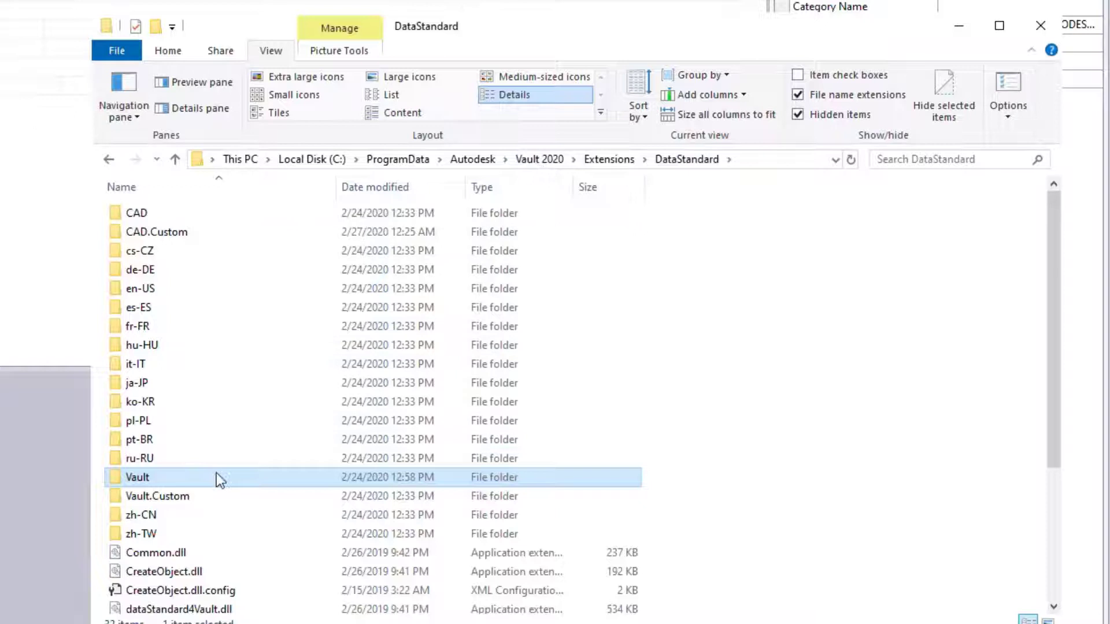
double_click(213, 496)
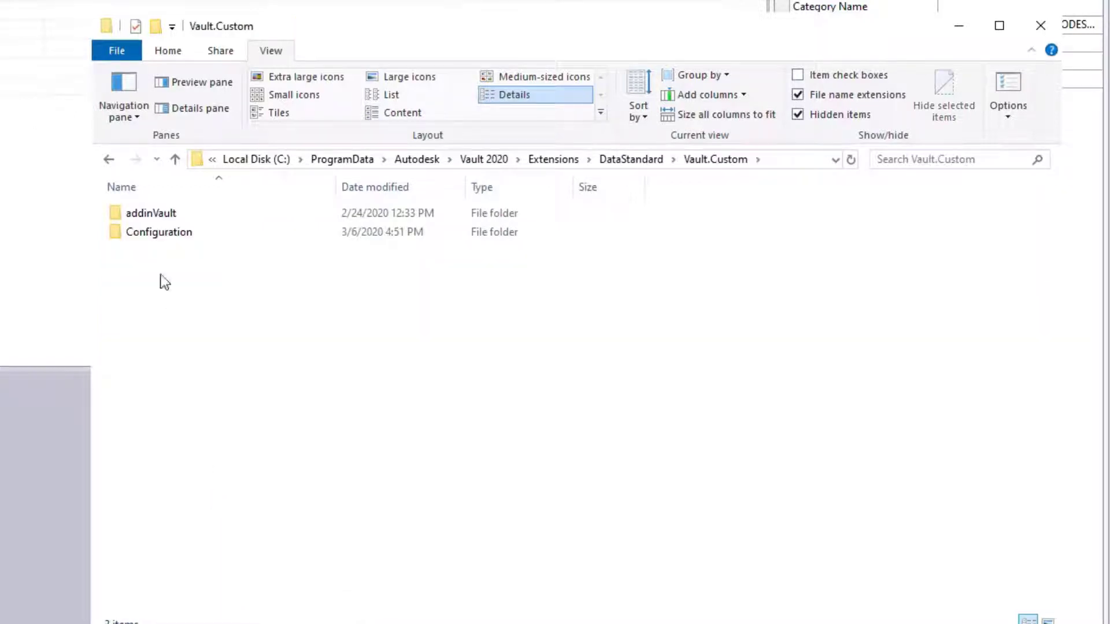
double_click(211, 237)
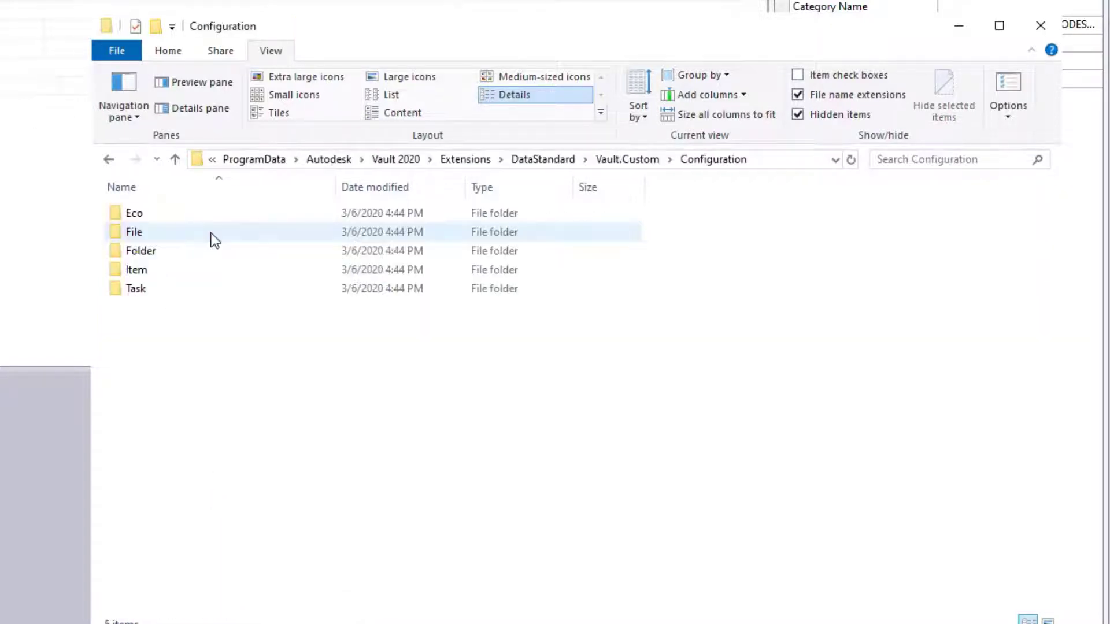
key(ctrl+v)
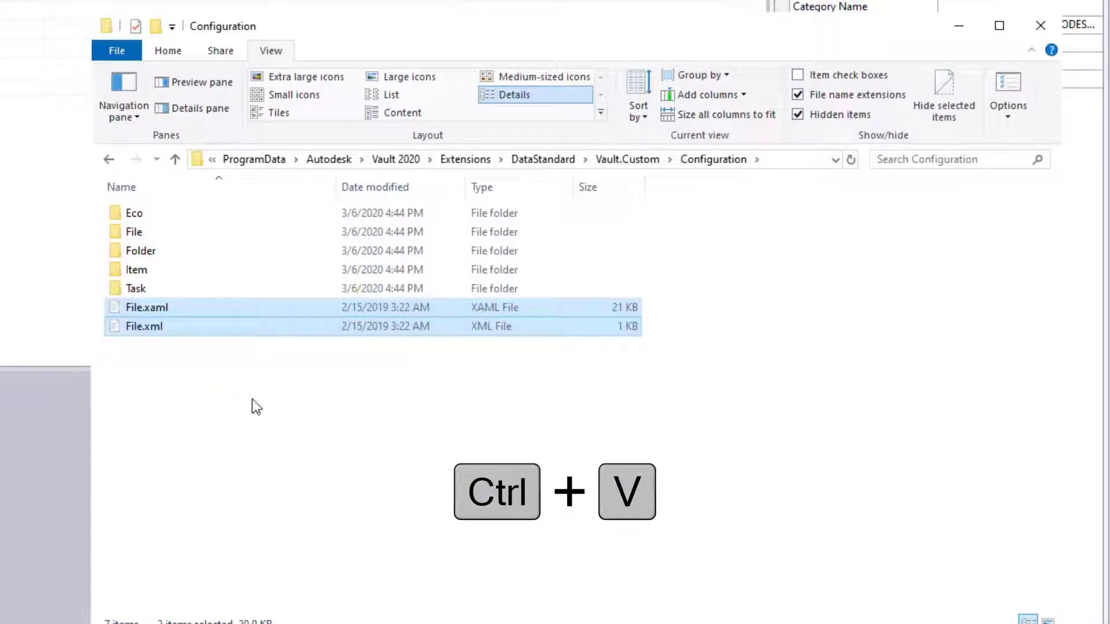
Switch to Visual Studio Code and open File.xml from Vault.Custom\Configuration.
key(alt+Tab)
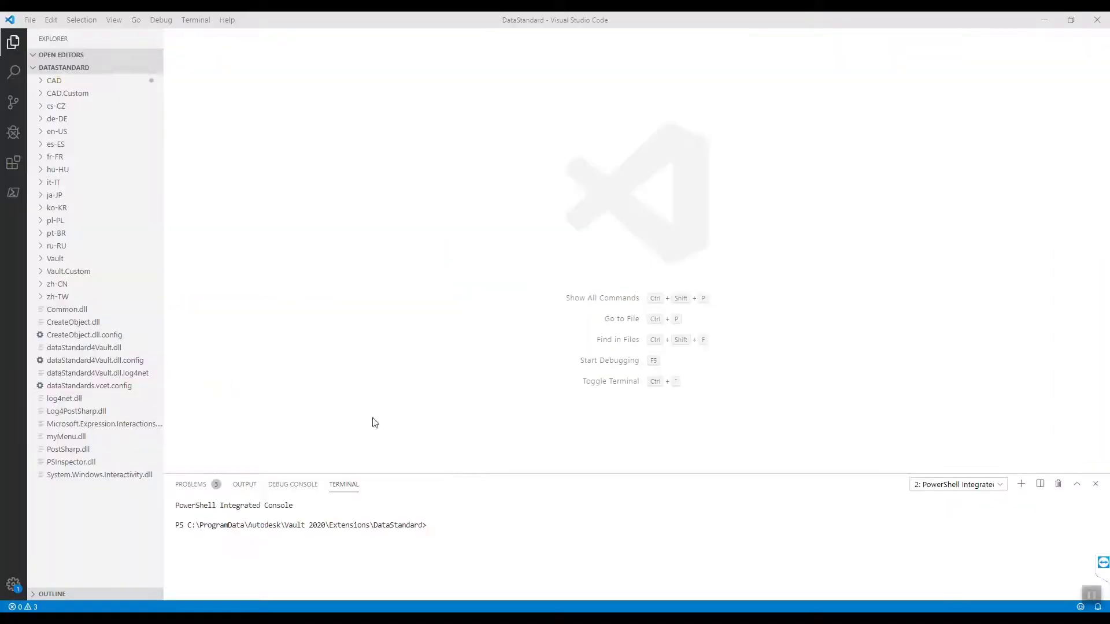
click(49, 275)
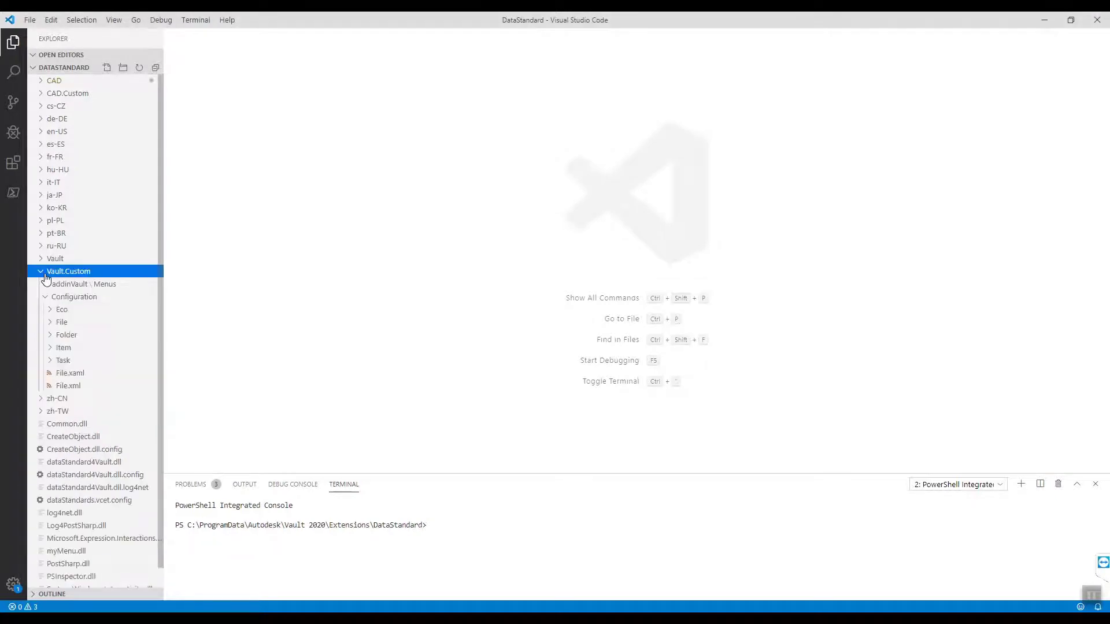
click(68, 385)
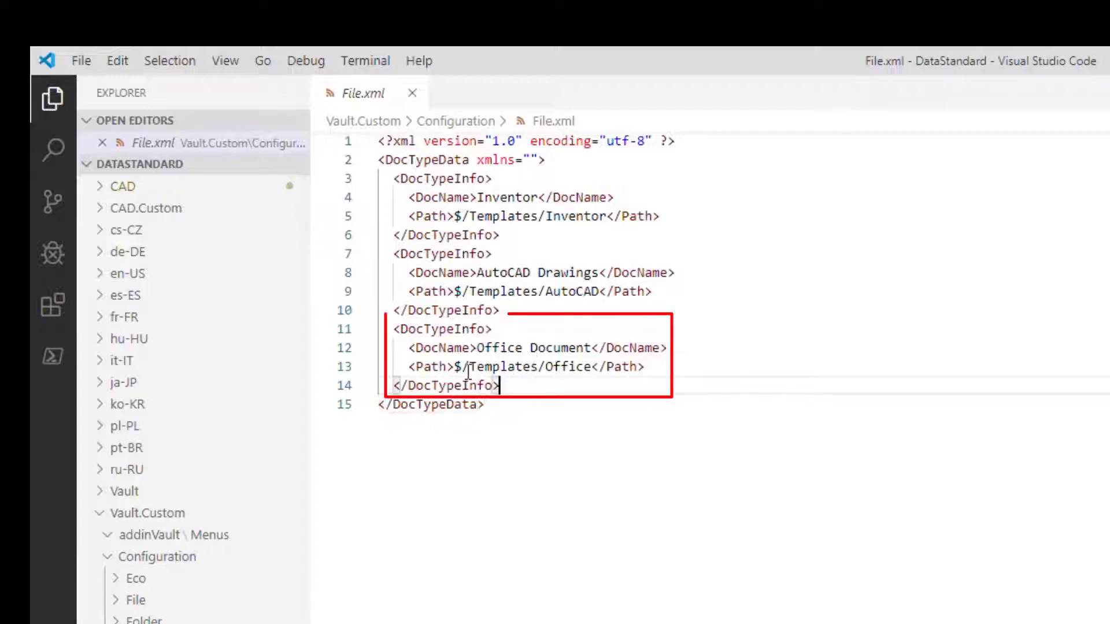
Duplicate the Office Document DocTypeInfo block directly below the original in File.xml.
drag(500, 386, 393, 330)
key(ctrl+c)
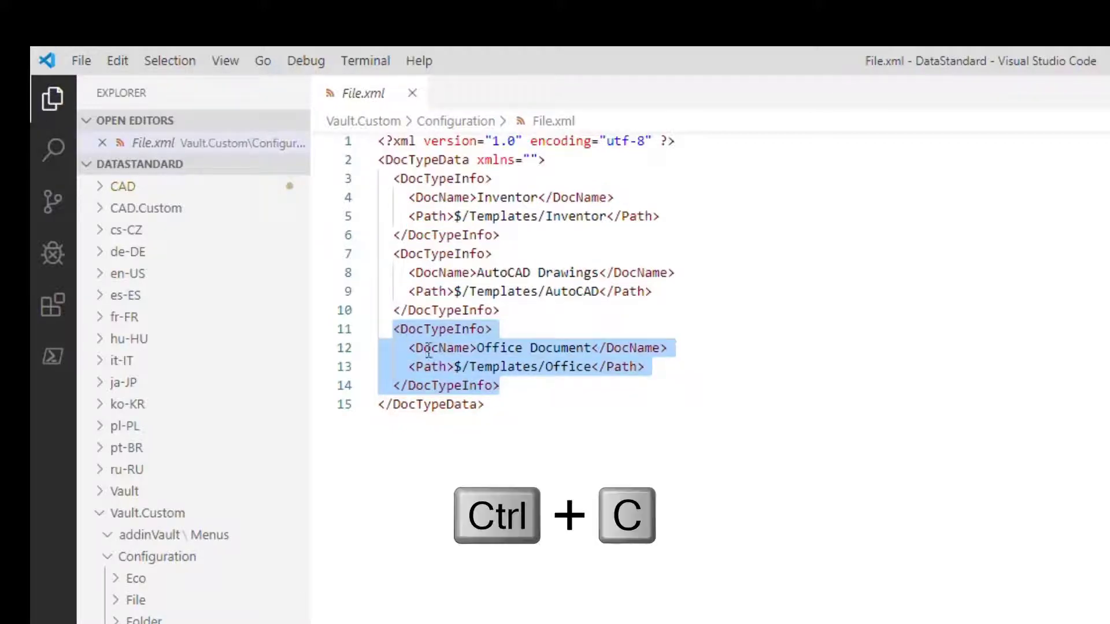
click(550, 393)
key(Return)
key(ctrl+v)
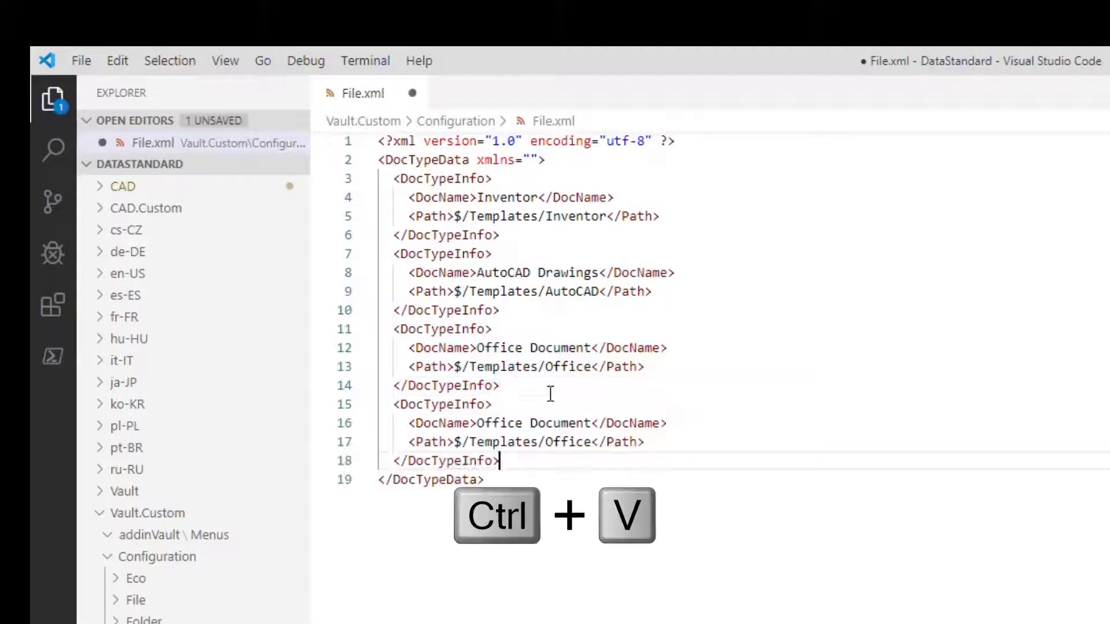
Set the duplicated block's DocName to Engineering Calculation and its Path to $/Templates/Calculations, and save File.xml.
drag(590, 422, 476, 424)
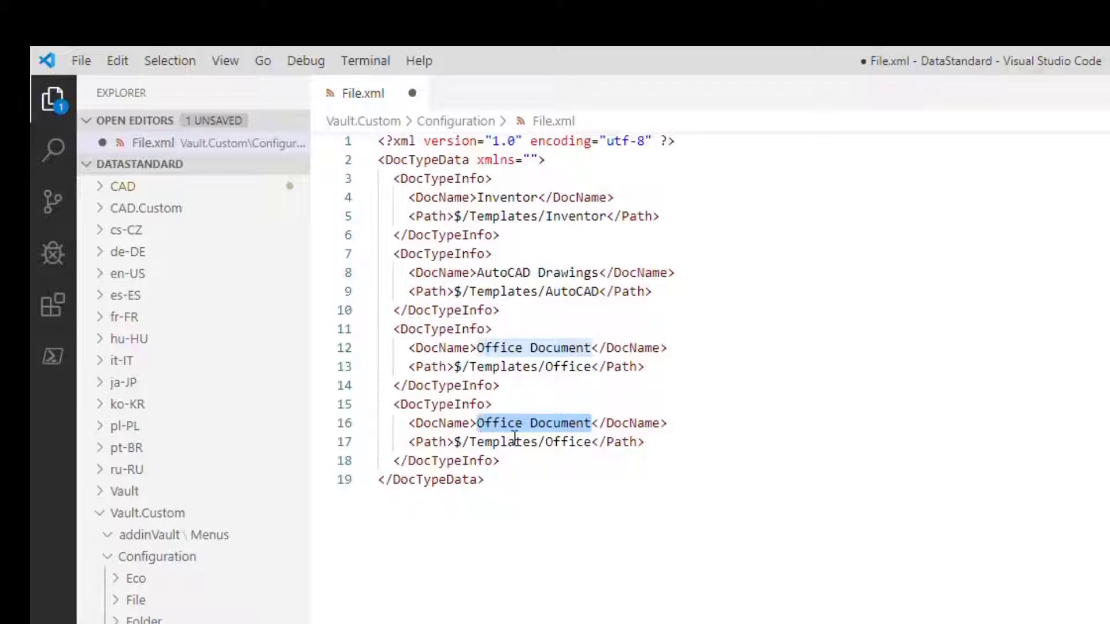
text(Engineering )
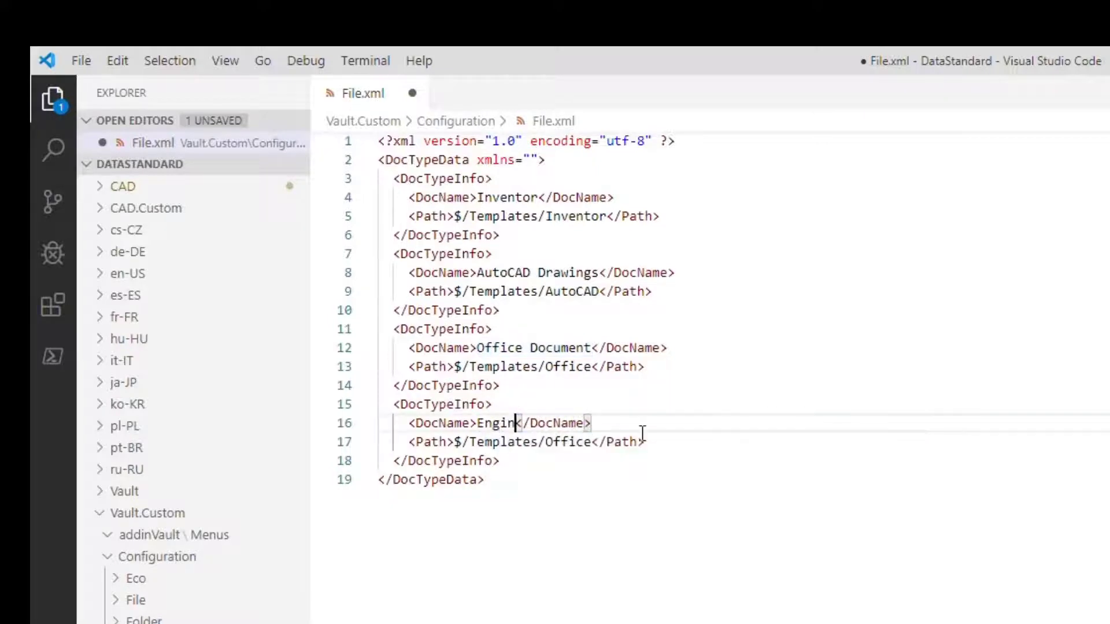
text(ngineering Calculation)
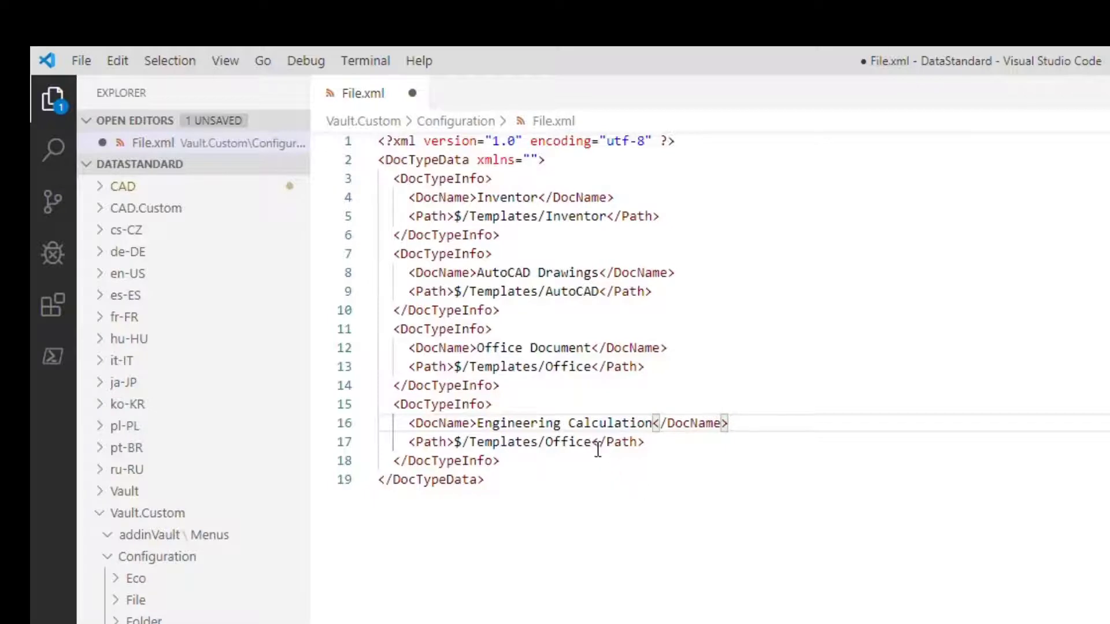
drag(591, 443, 546, 442)
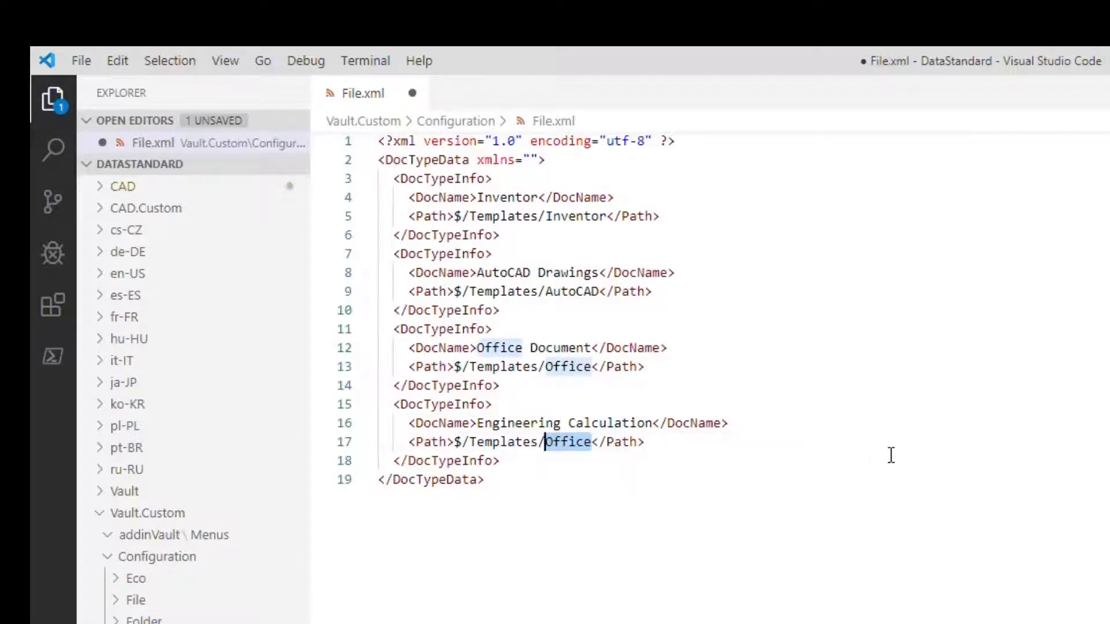
text(Calculations)
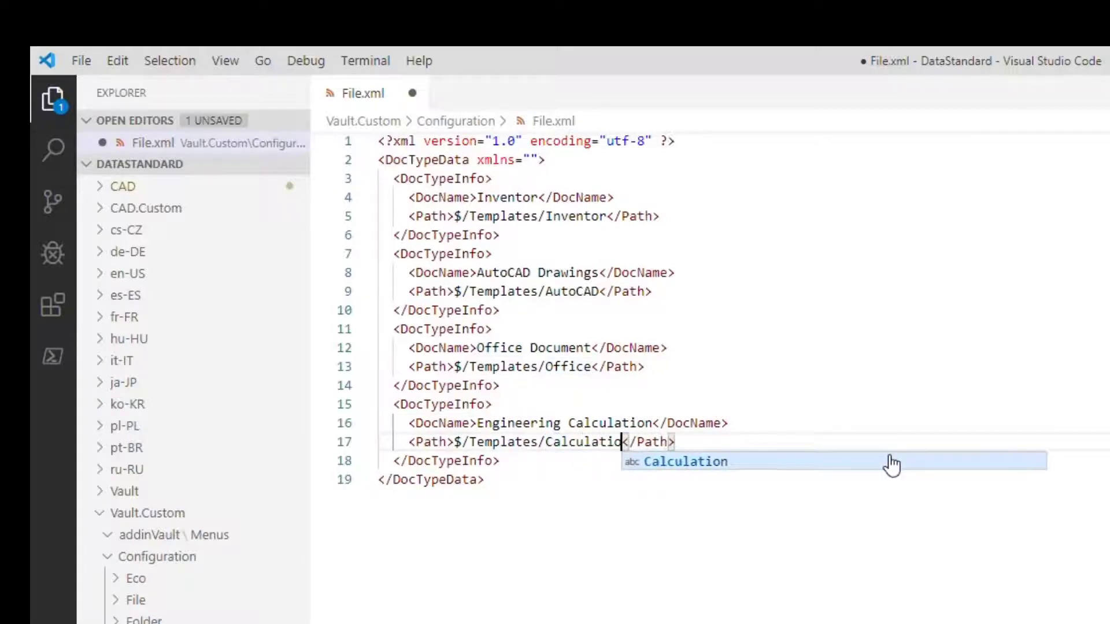
click(879, 448)
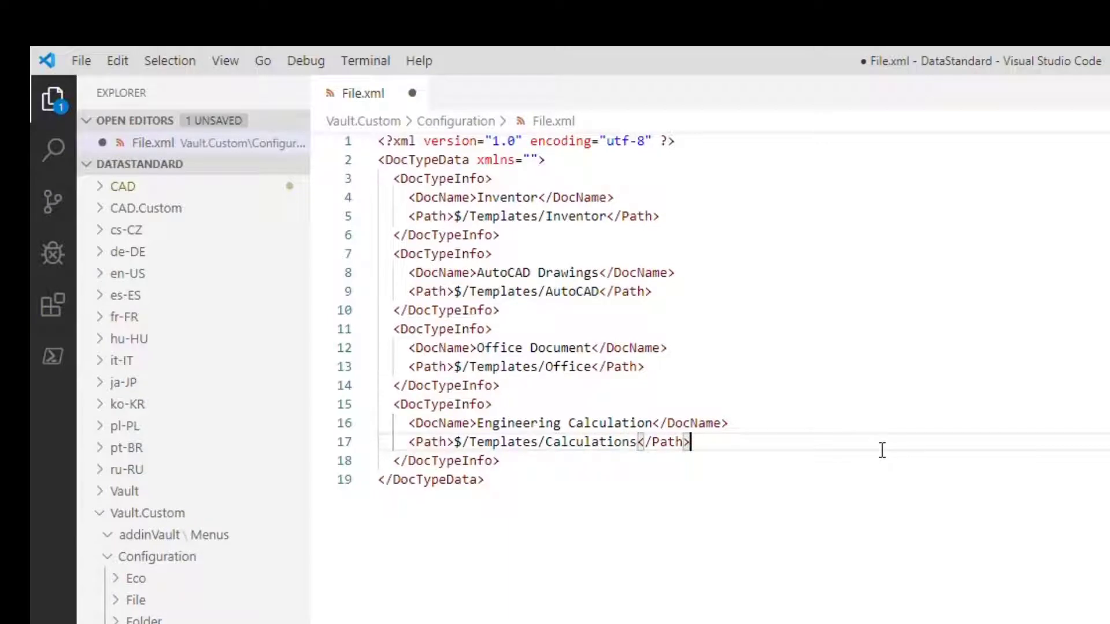
key(ctrl+s)
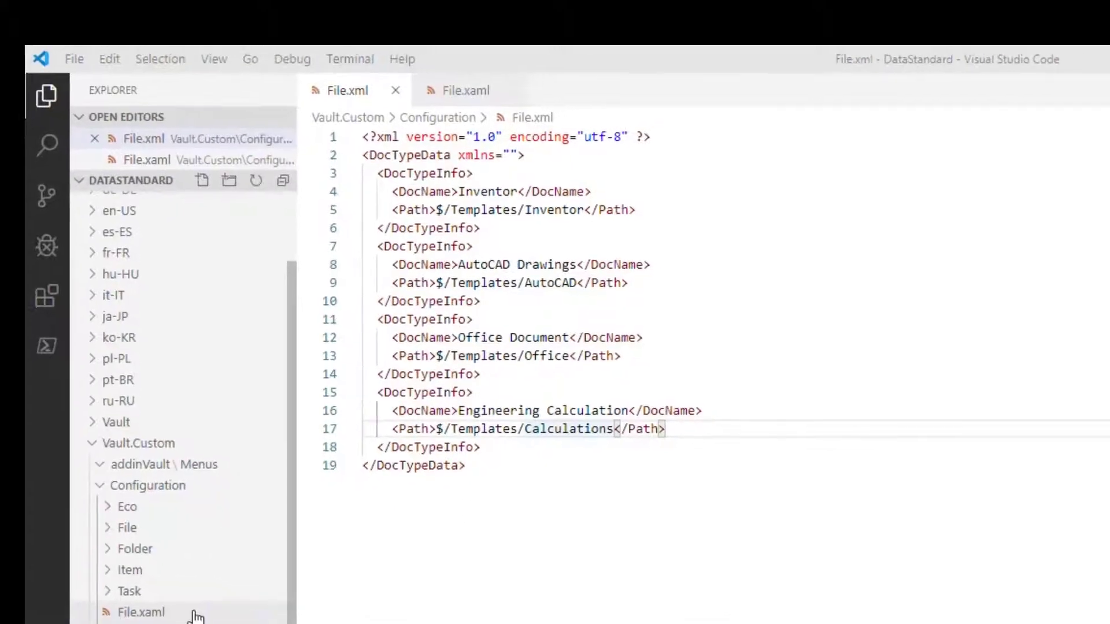
In Vault.Custom's File.xaml, find the file.xml reference, change its Source path folder from Vault to Vault.Custom, and save the file.
click(195, 617)
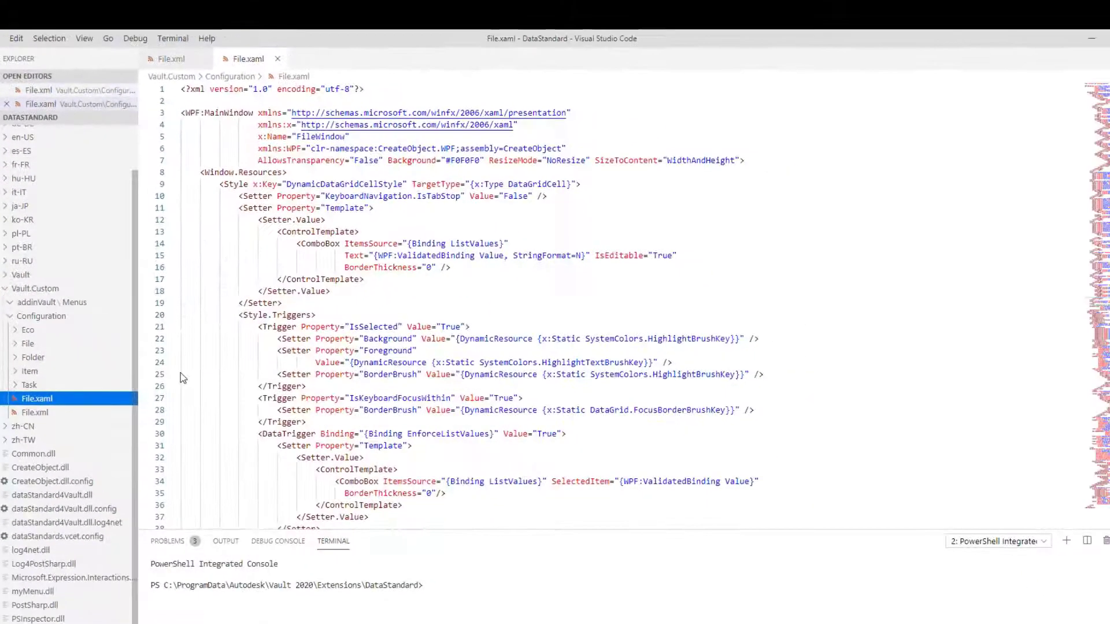
key(ctrl+f)
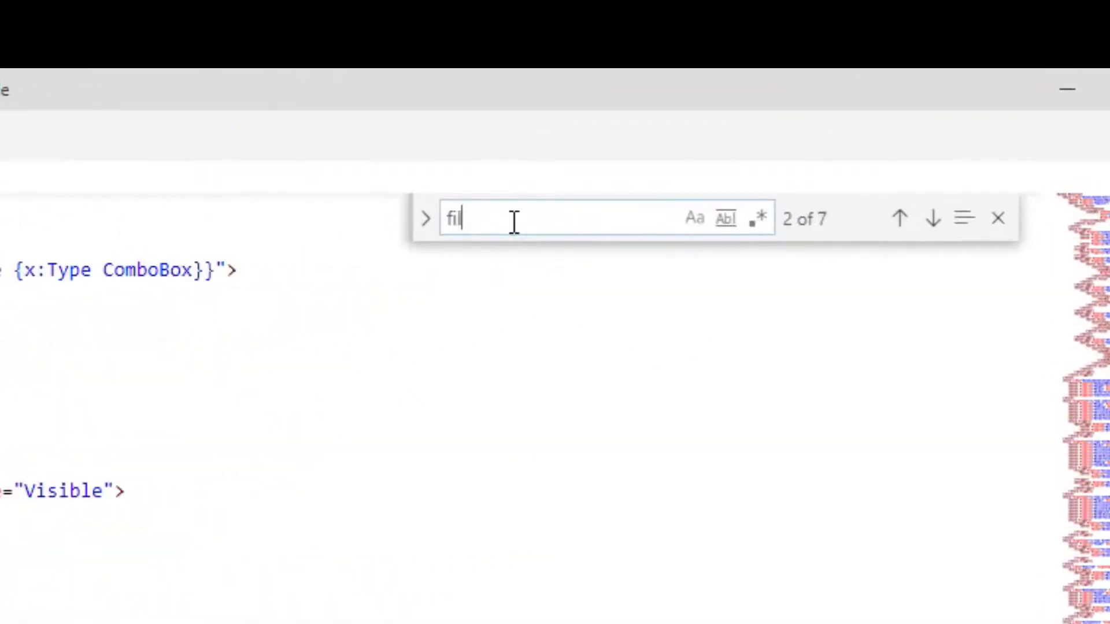
text(e.xml)
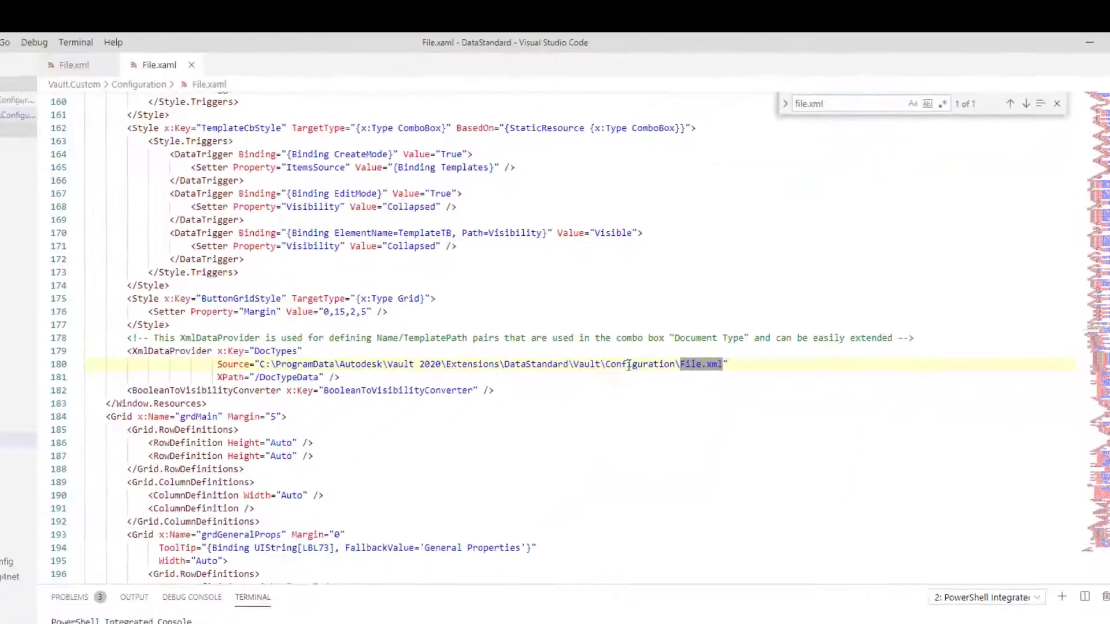
click(588, 364)
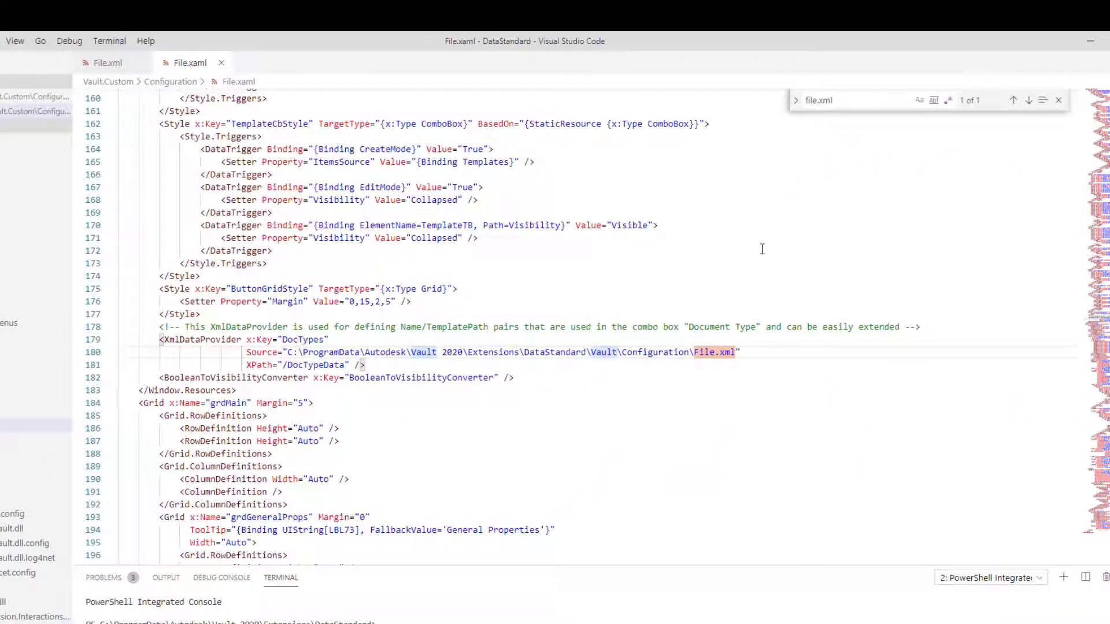
text(.Custom)
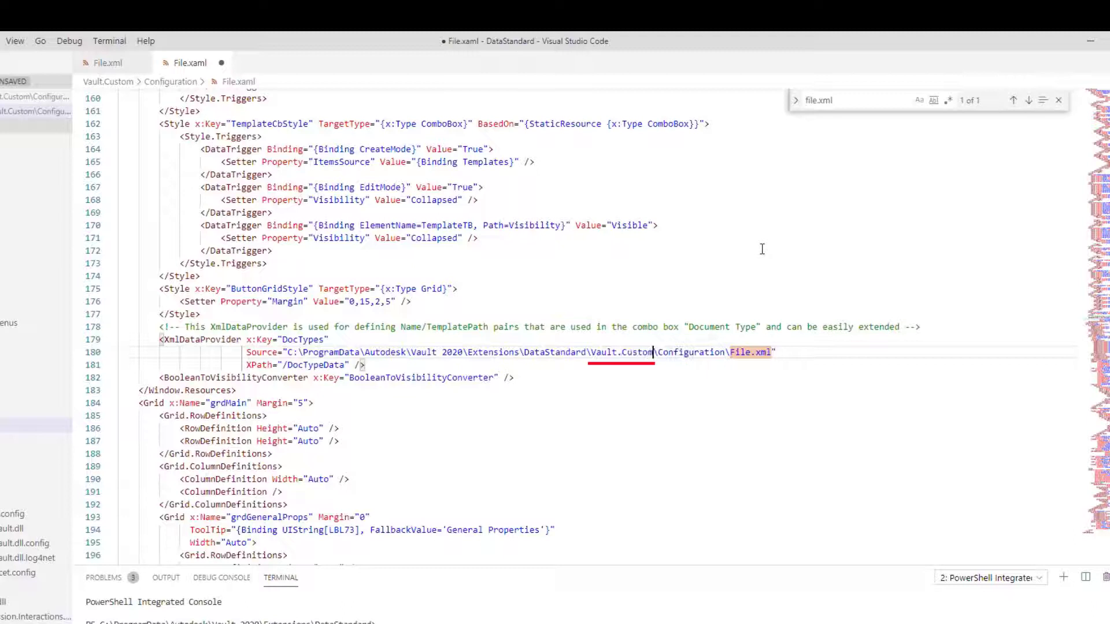
key(ctrl+s)
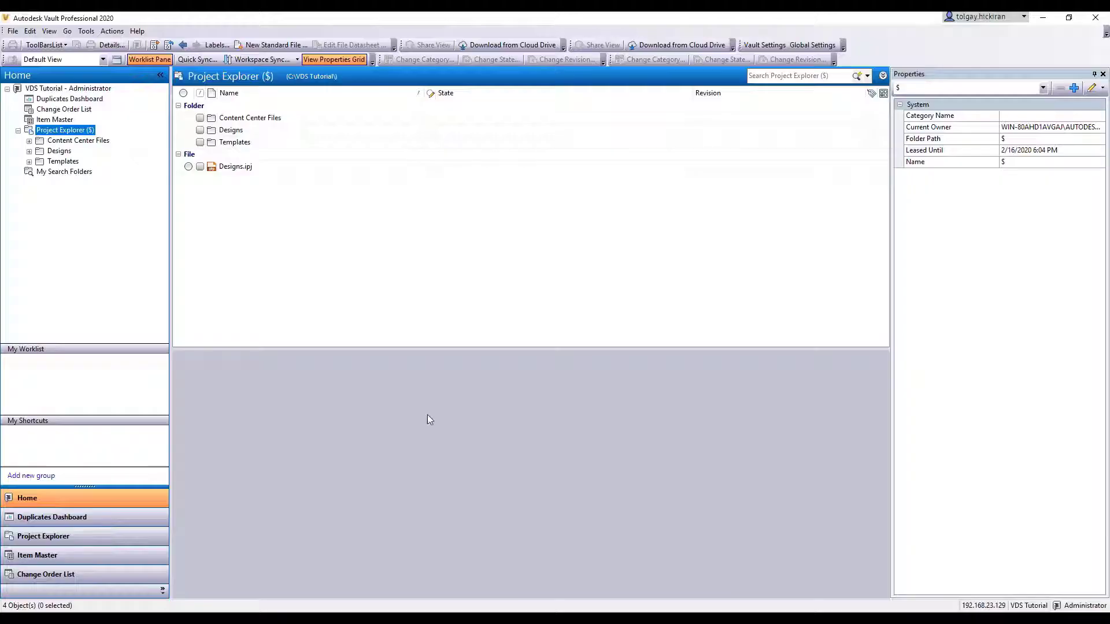
Switch to Autodesk Vault Professional, start a new standard file under Project Explorer, and set its Document Type to Engineering Calculation.
right_click(82, 133)
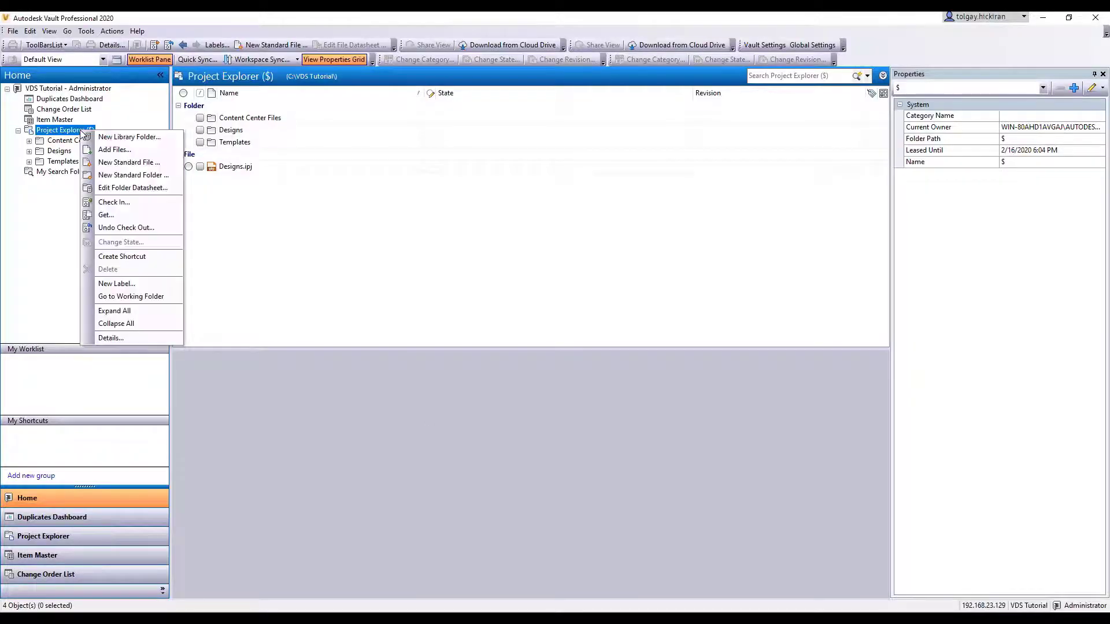
click(166, 162)
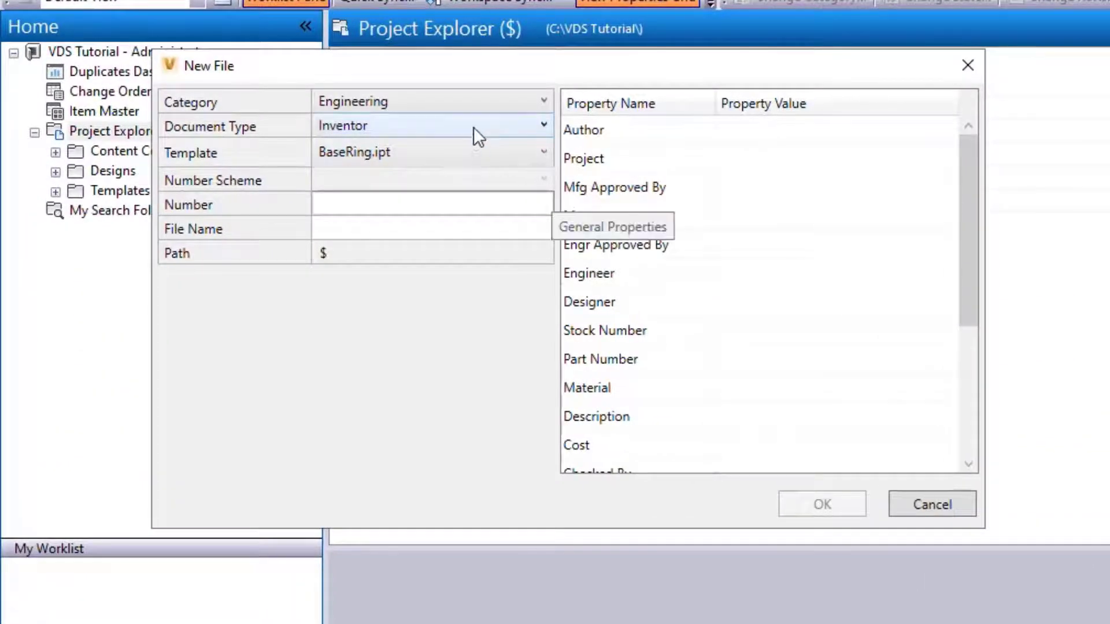
click(453, 127)
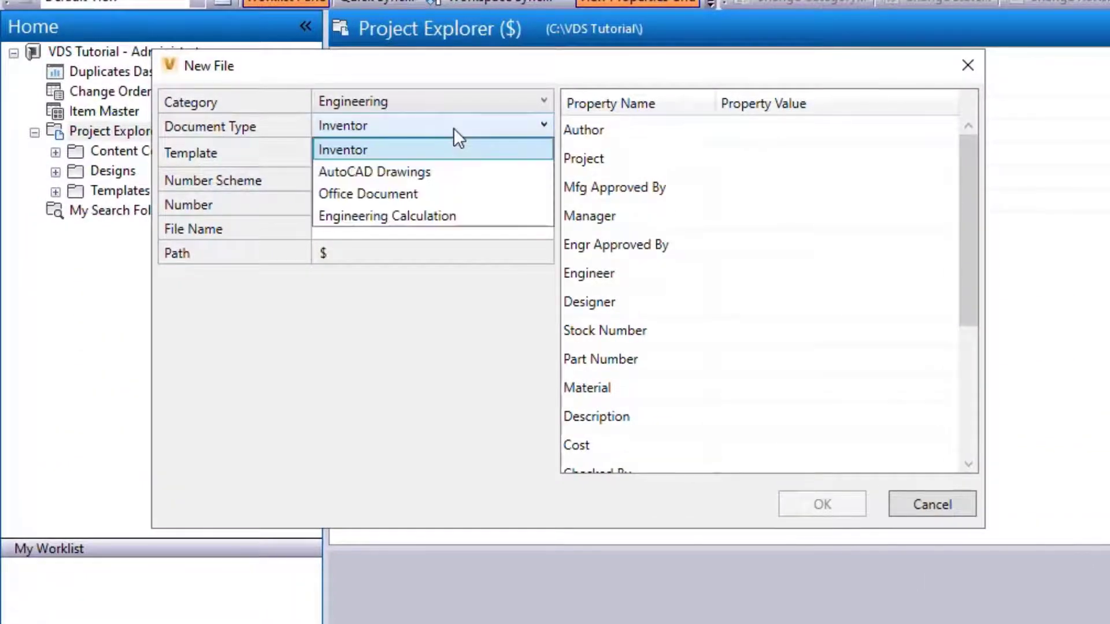
click(457, 222)
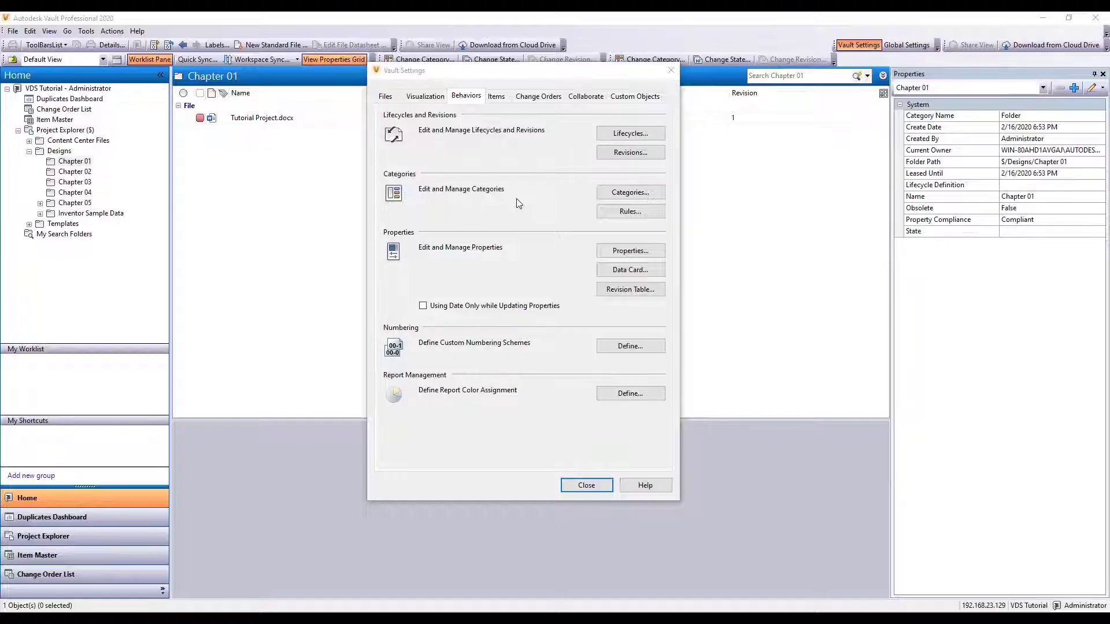
Make Sequential the default file numbering scheme in the custom numbering definitions and close the Vault Settings.
click(636, 346)
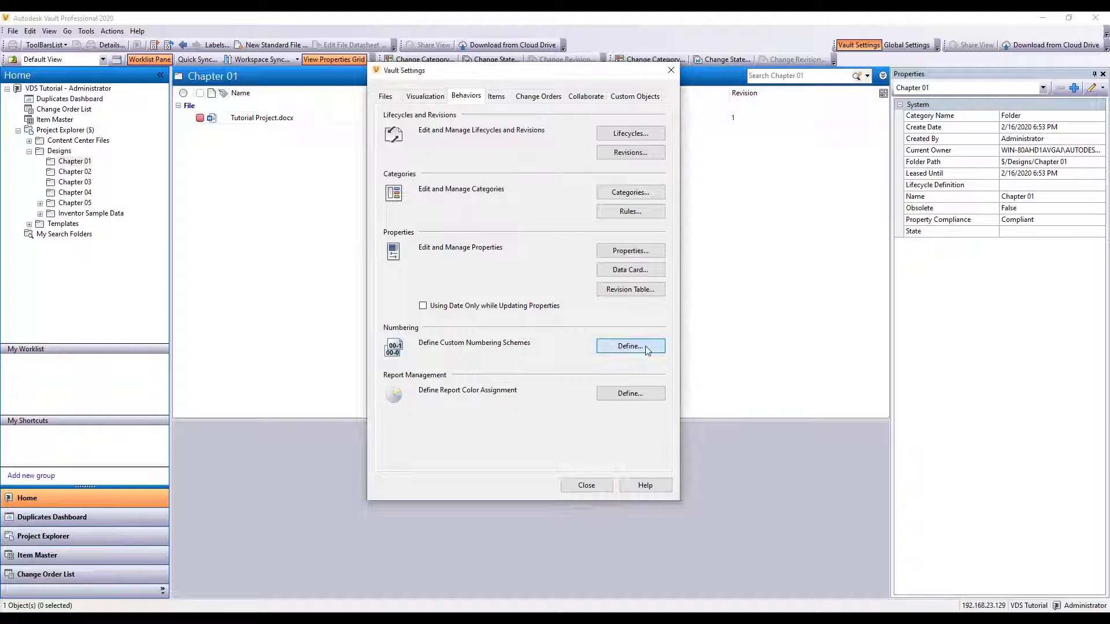
click(528, 254)
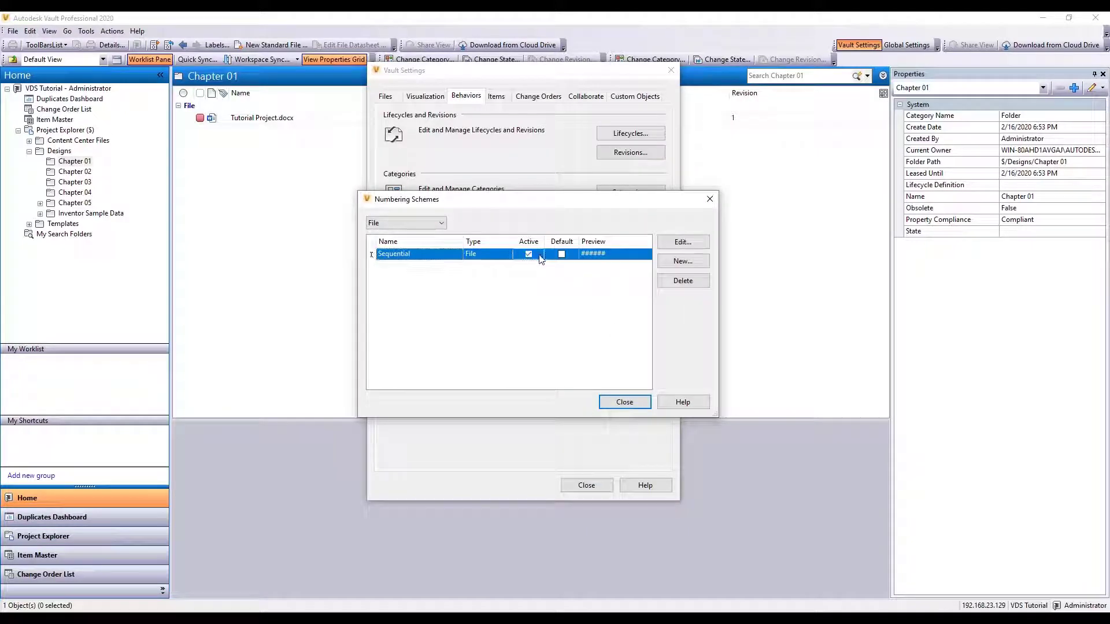
click(561, 254)
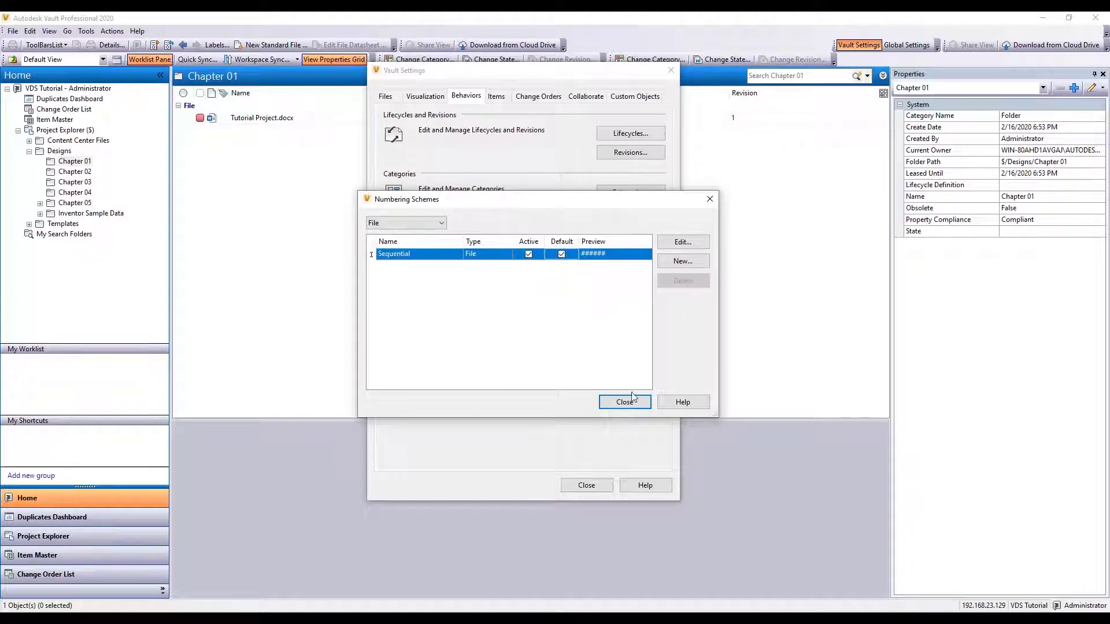
click(640, 403)
click(593, 485)
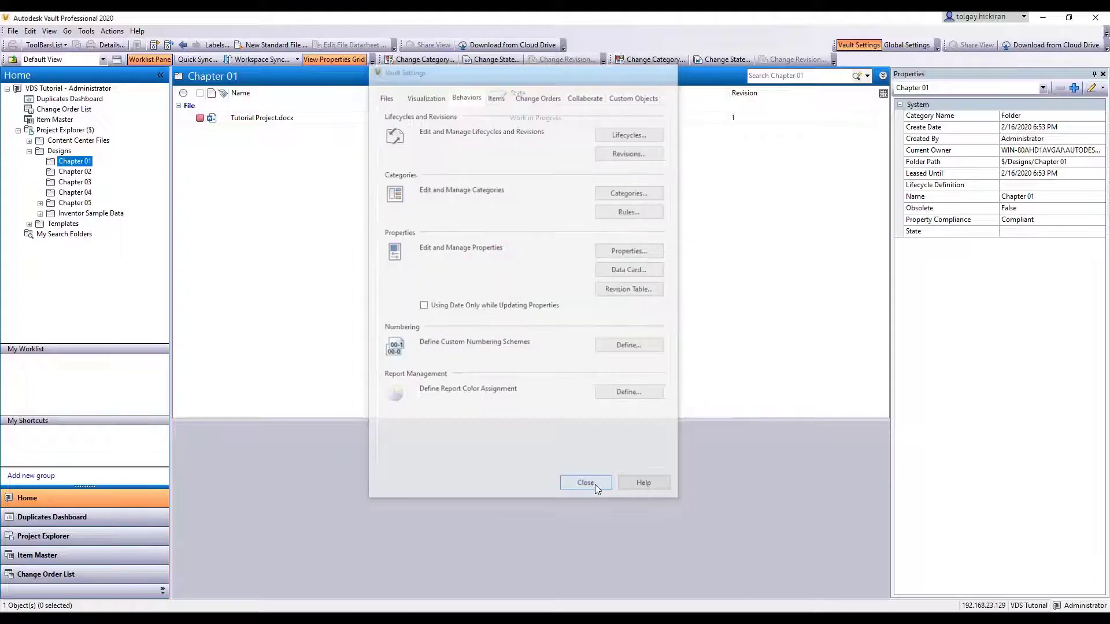
Create a new standard file in the Chapter 01 folder with document type Engineering Calculation and the Sequential number scheme.
right_click(80, 162)
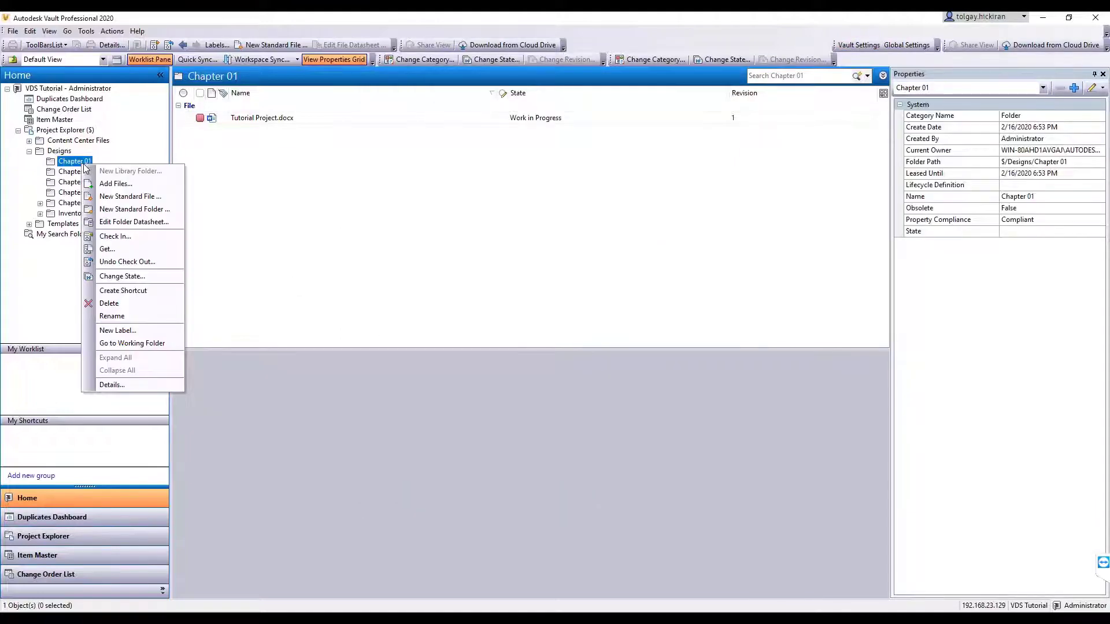
click(167, 199)
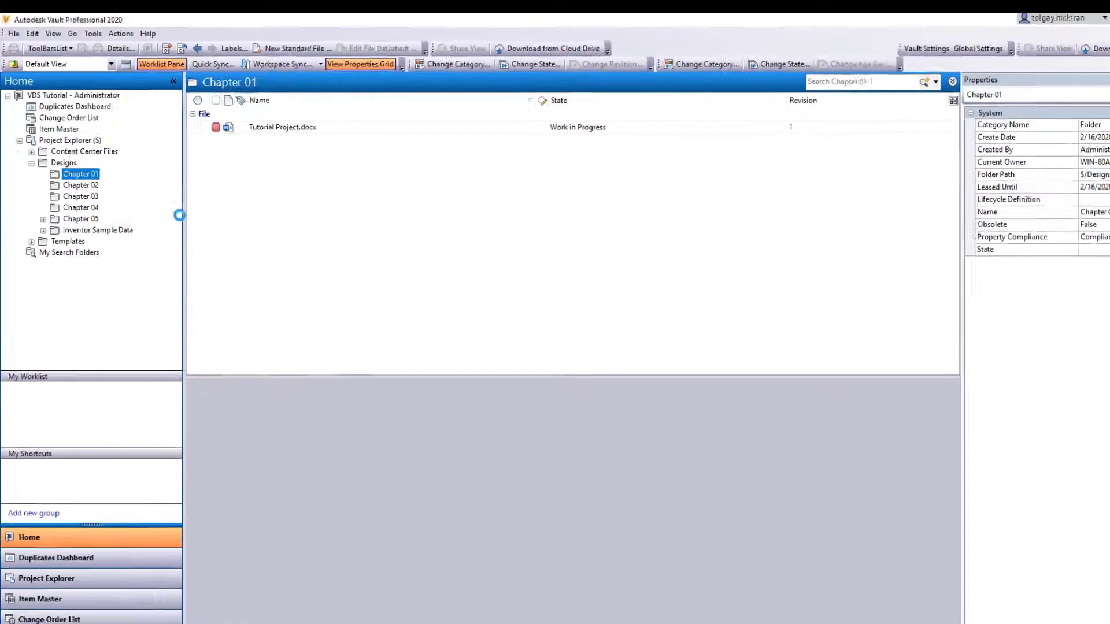
click(286, 172)
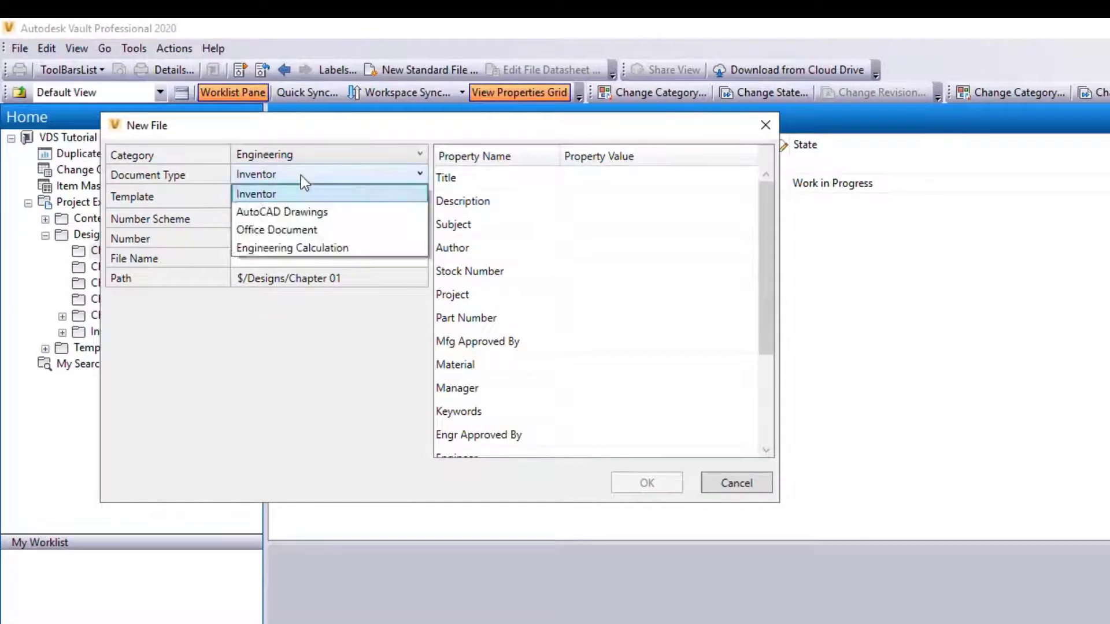
click(307, 249)
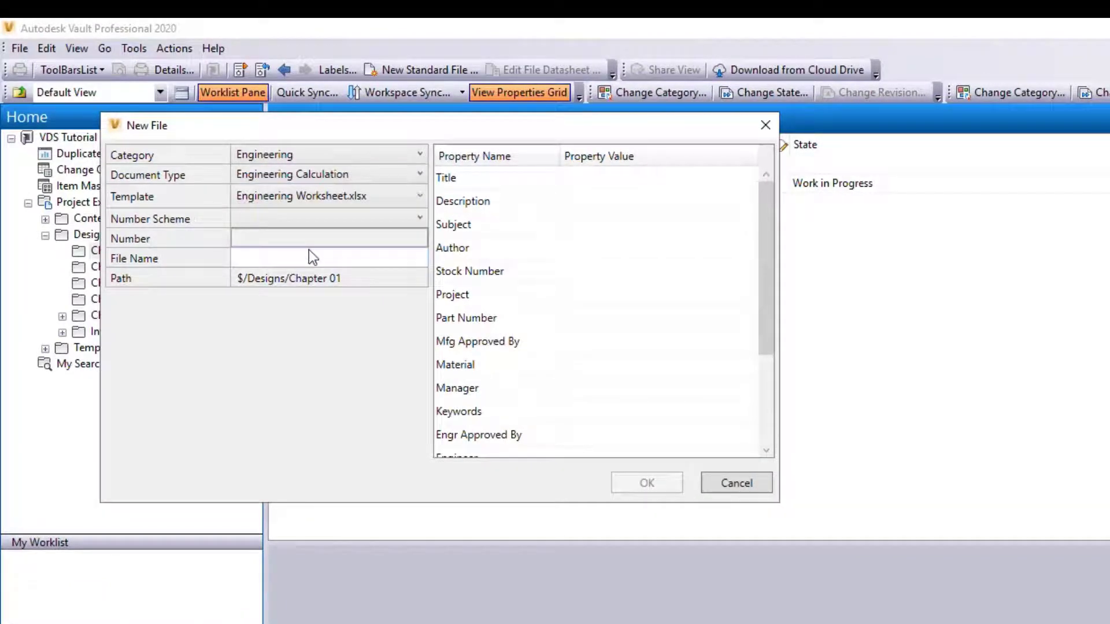
click(334, 225)
click(334, 237)
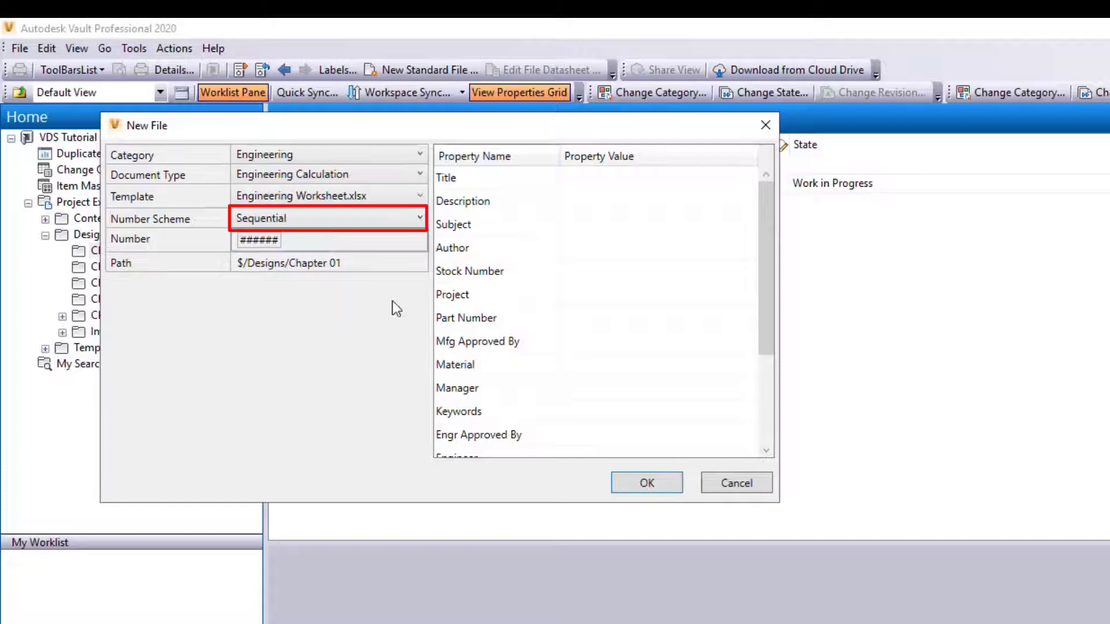
click(667, 487)
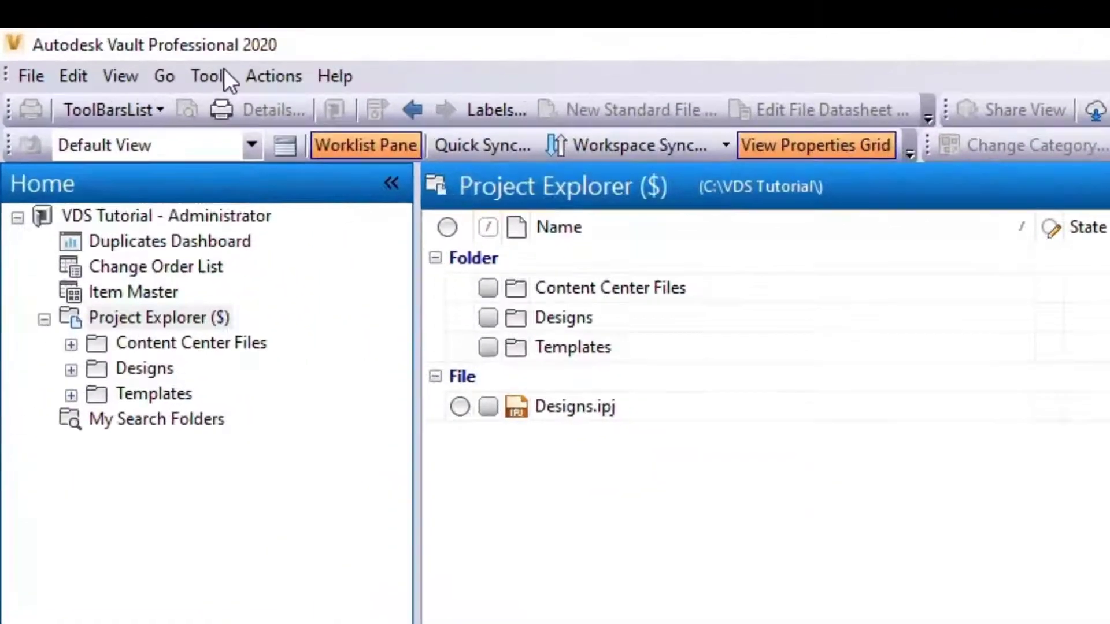
Add file numbering schemes Engineering (ENG-######) and Office (OFF-######) in the Vault Settings, and close the settings.
click(85, 30)
mouse_move(433, 346)
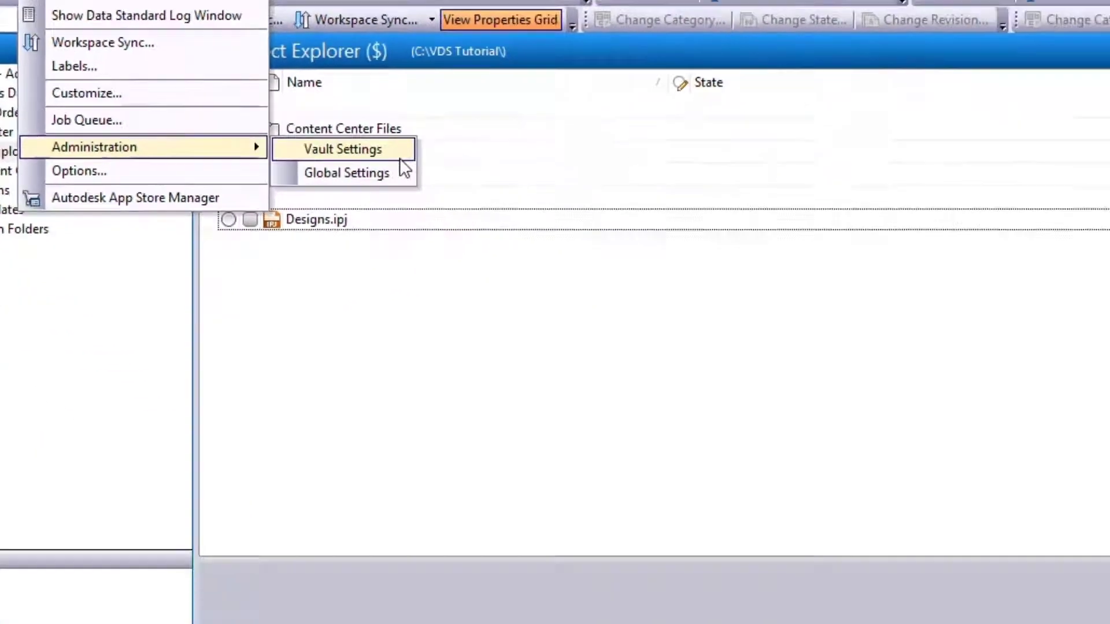
click(400, 158)
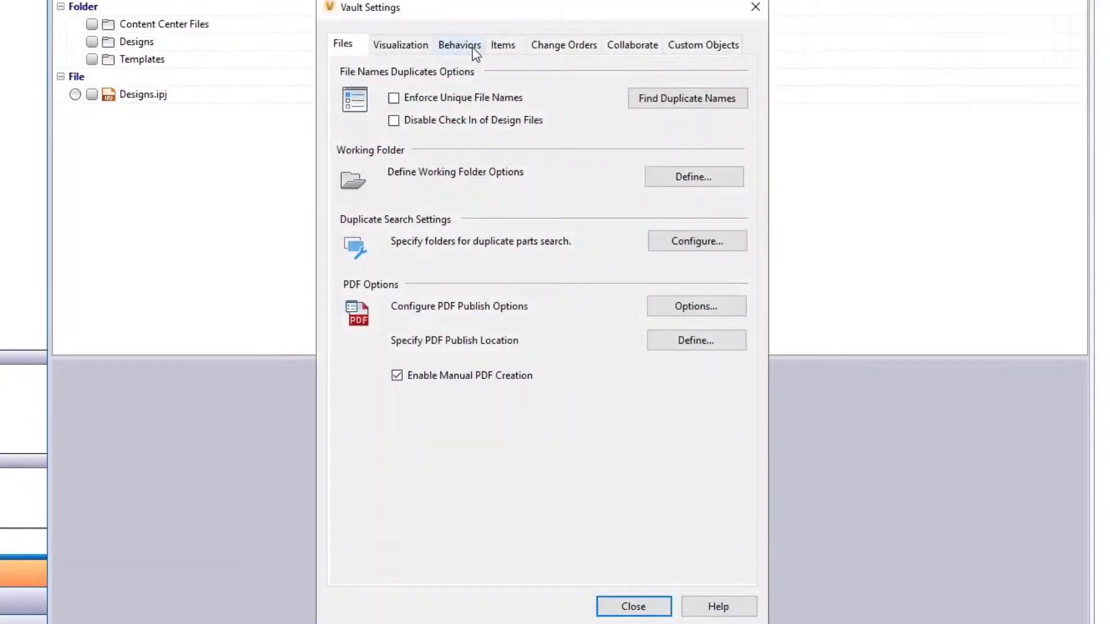
click(459, 44)
click(728, 407)
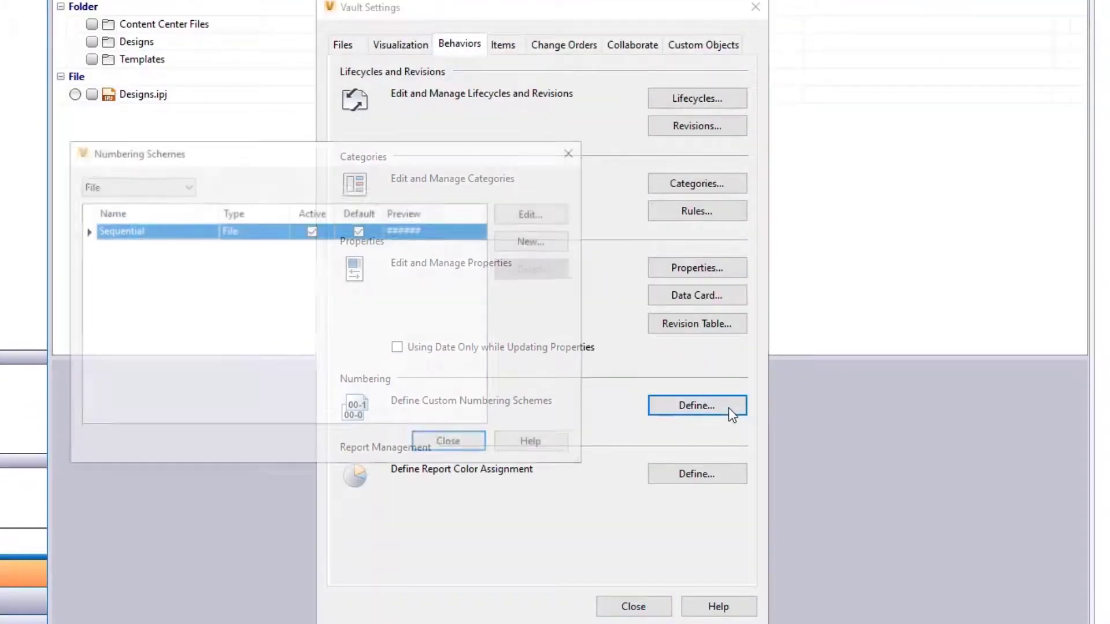
click(508, 245)
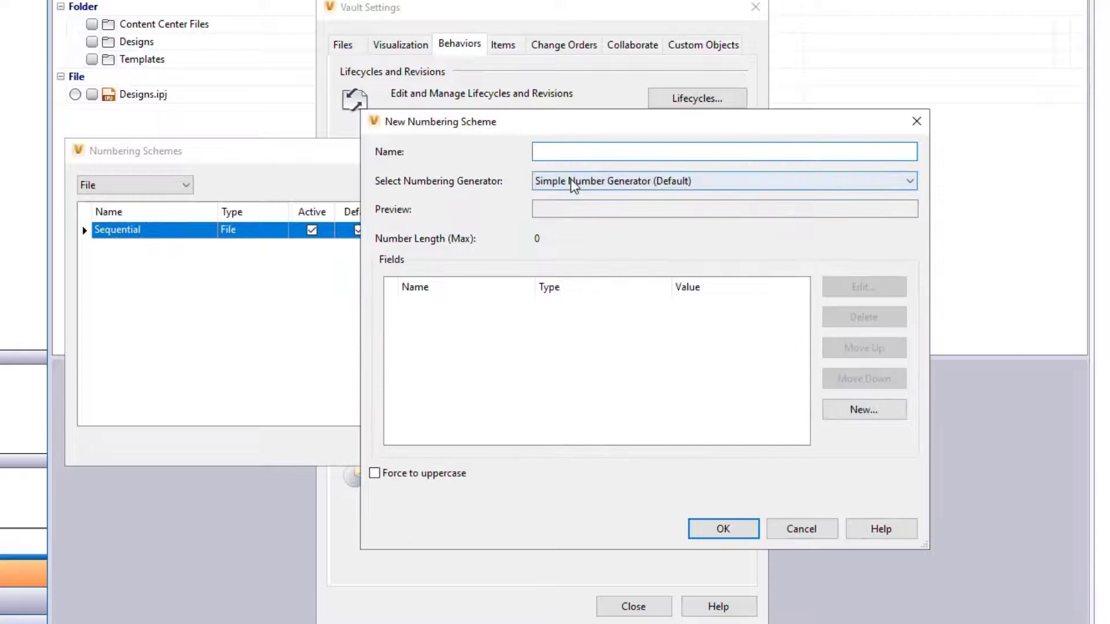
text(Engineering)
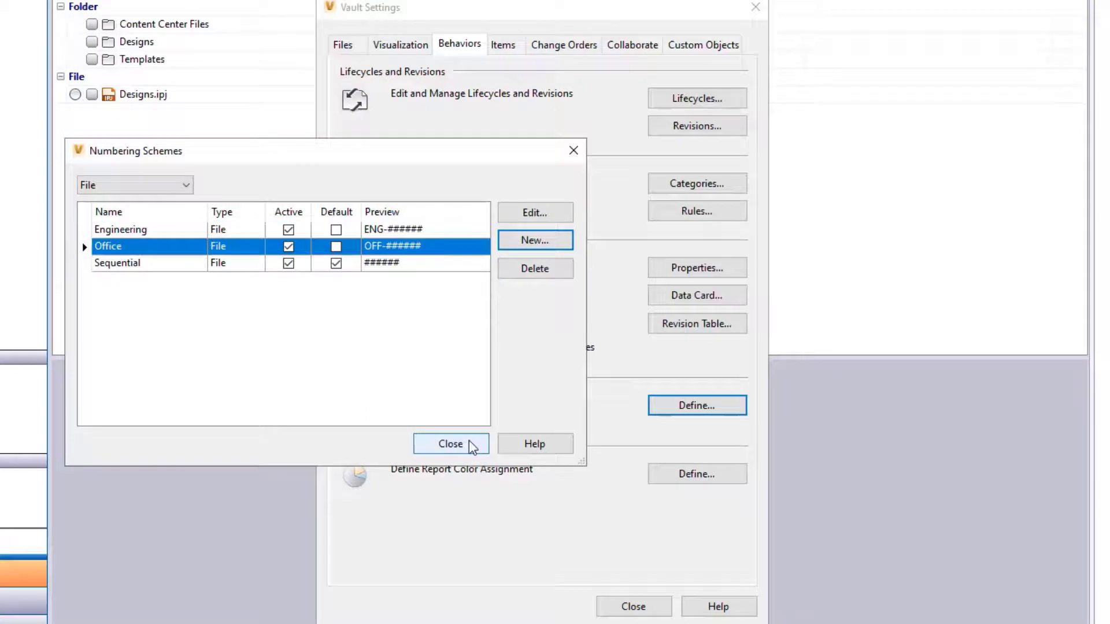
click(450, 444)
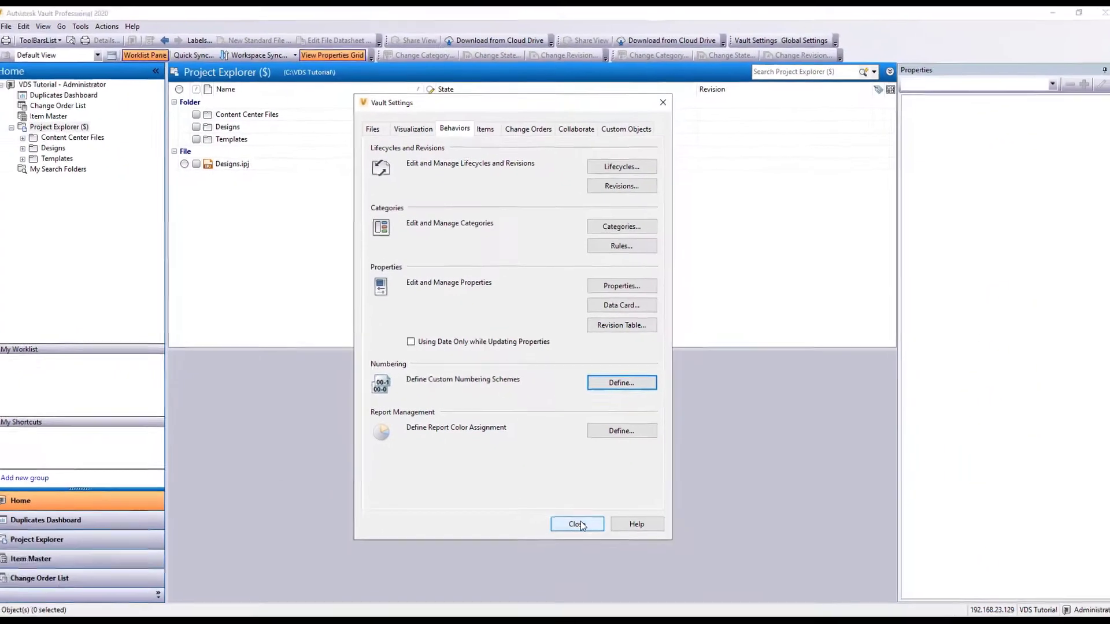
click(633, 607)
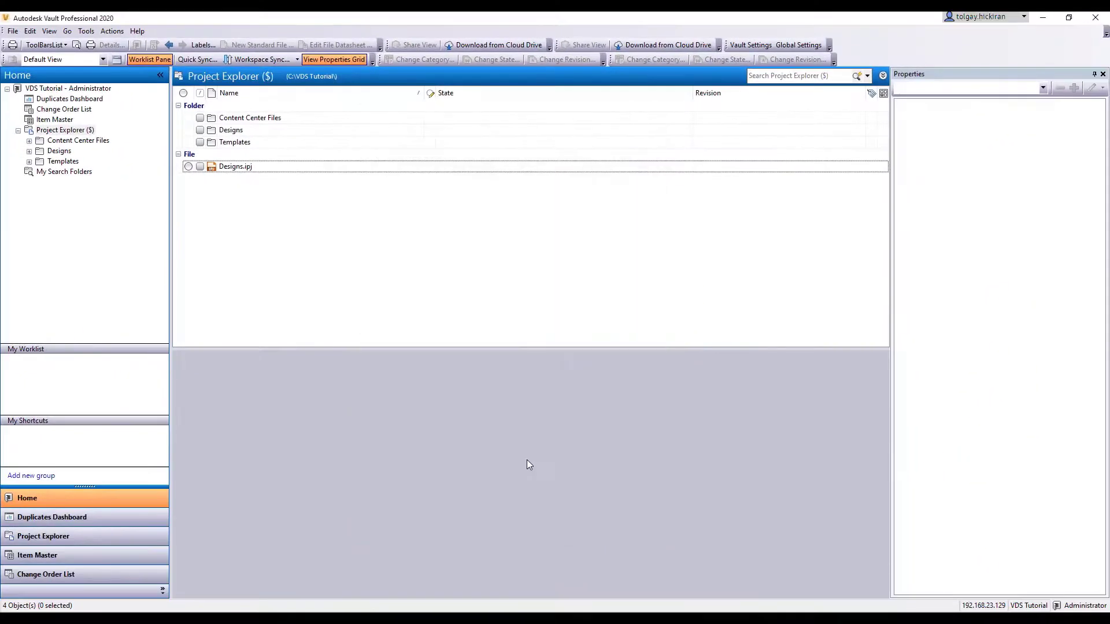
Start a new standard file under Project Explorer and set its Category to Office.
right_click(82, 131)
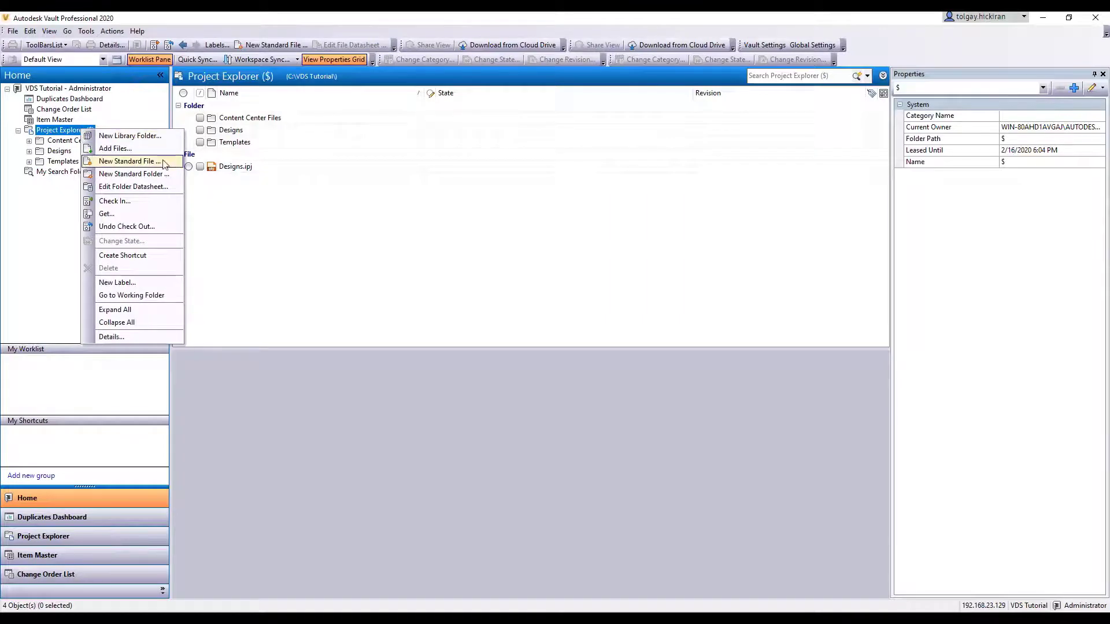
click(130, 162)
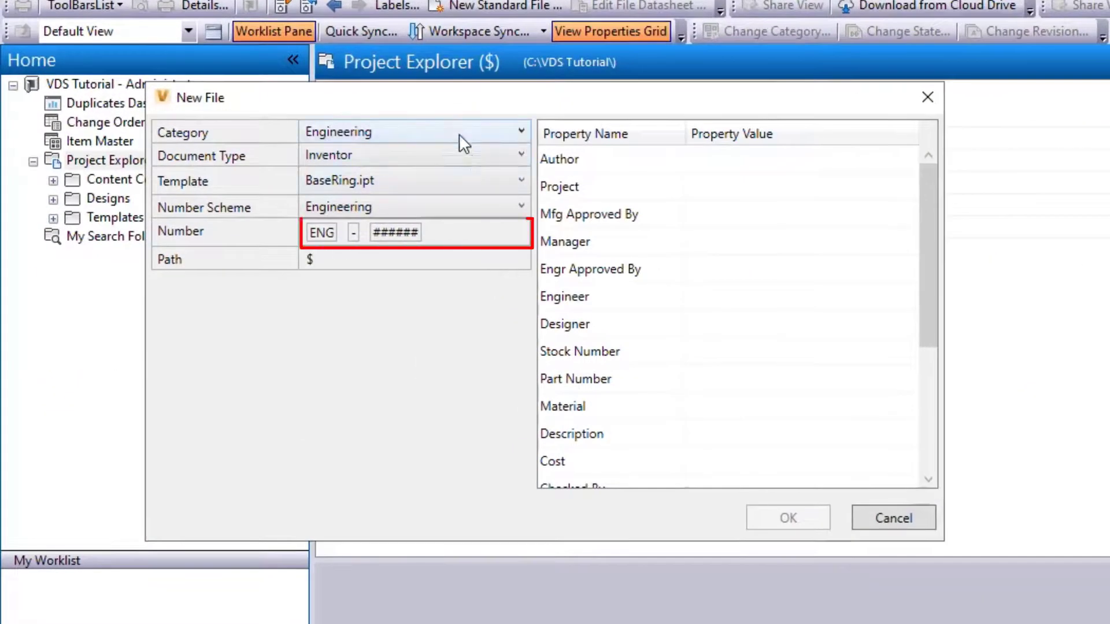
click(460, 131)
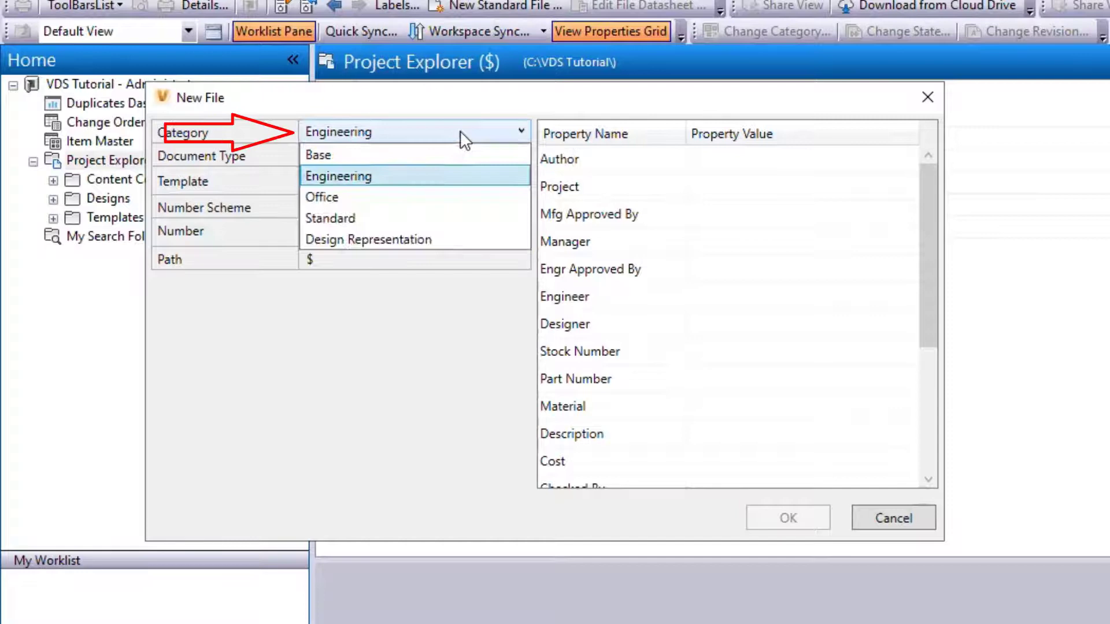
click(454, 197)
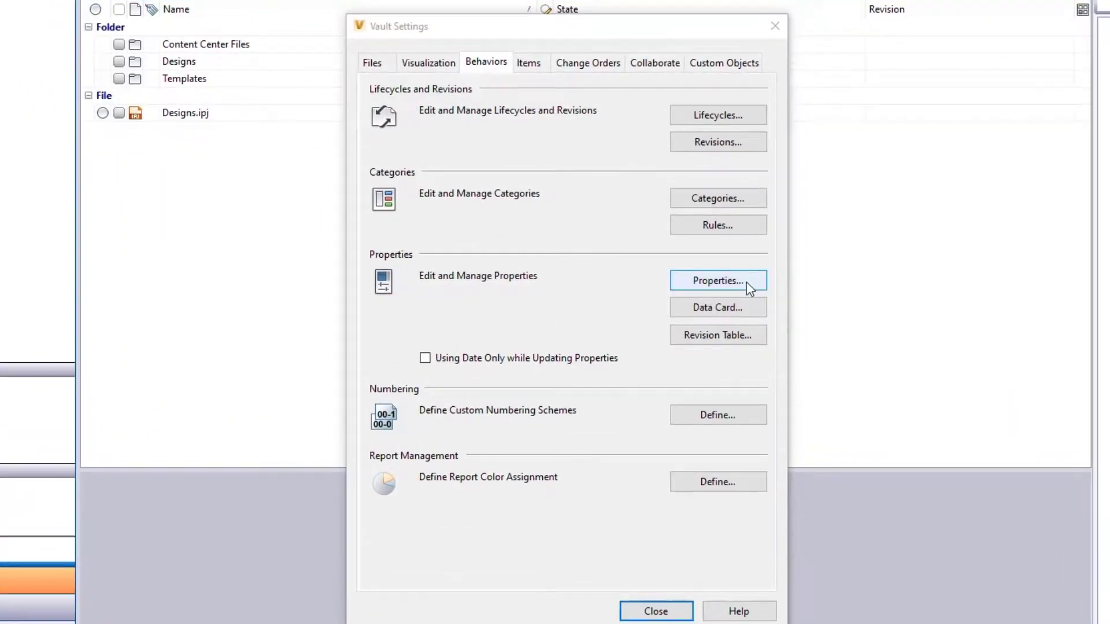
Sort the Vault property definitions by name and open the Title property's definition for editing.
click(747, 282)
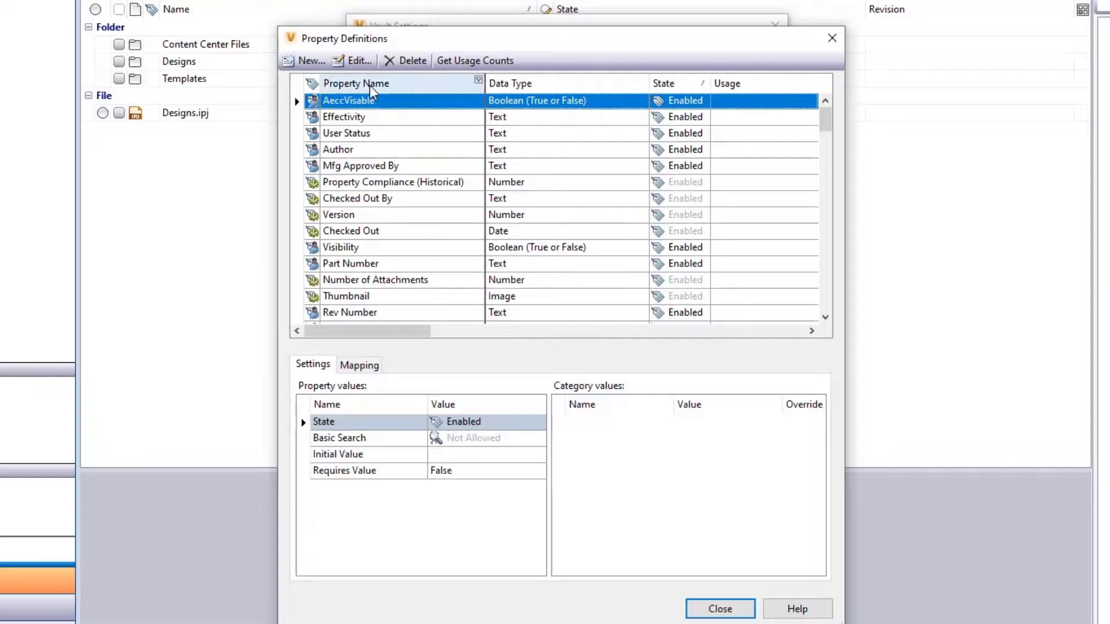
click(378, 87)
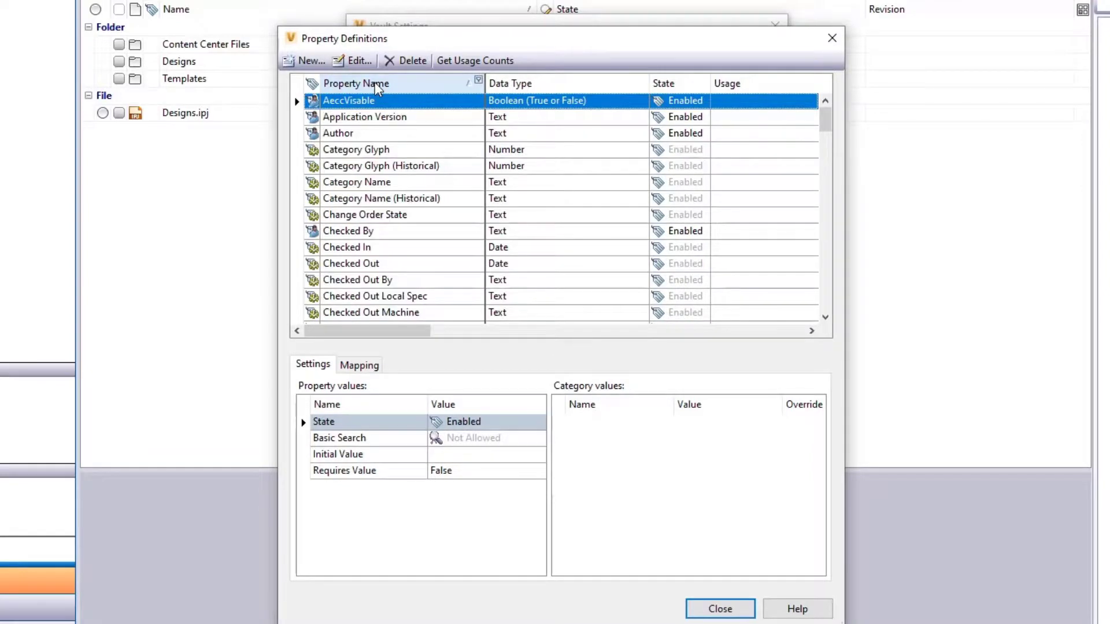
text(t)
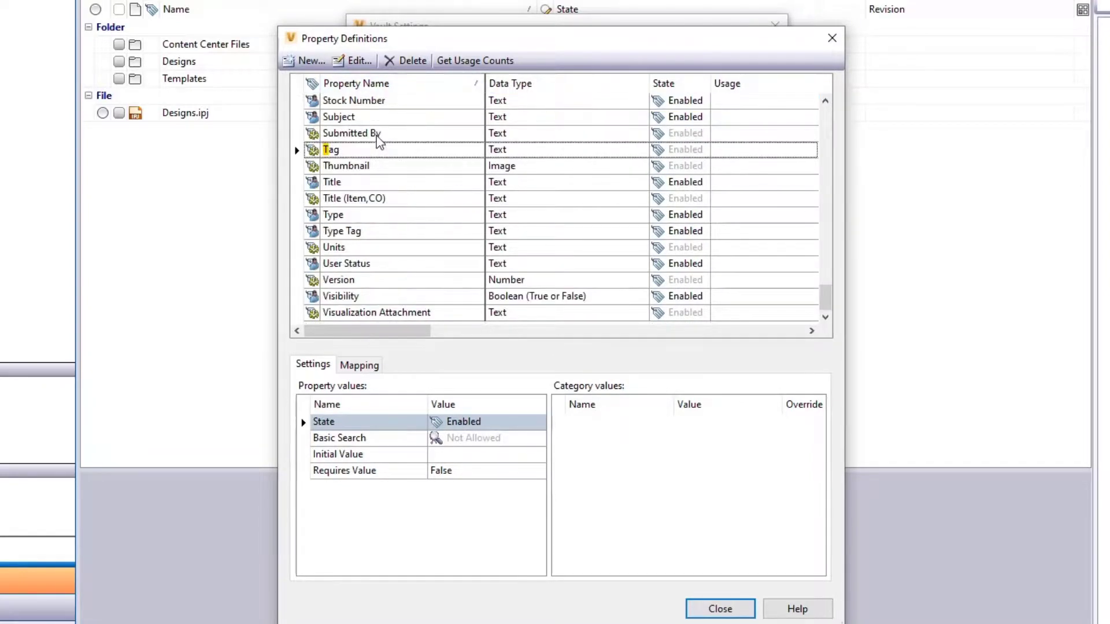
click(381, 184)
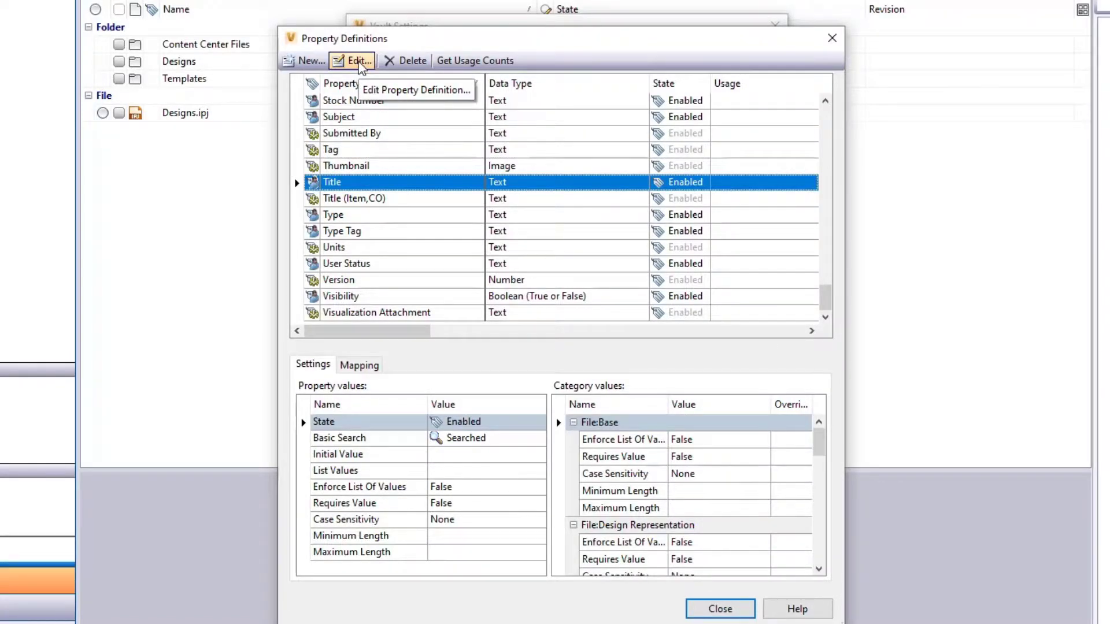
click(360, 61)
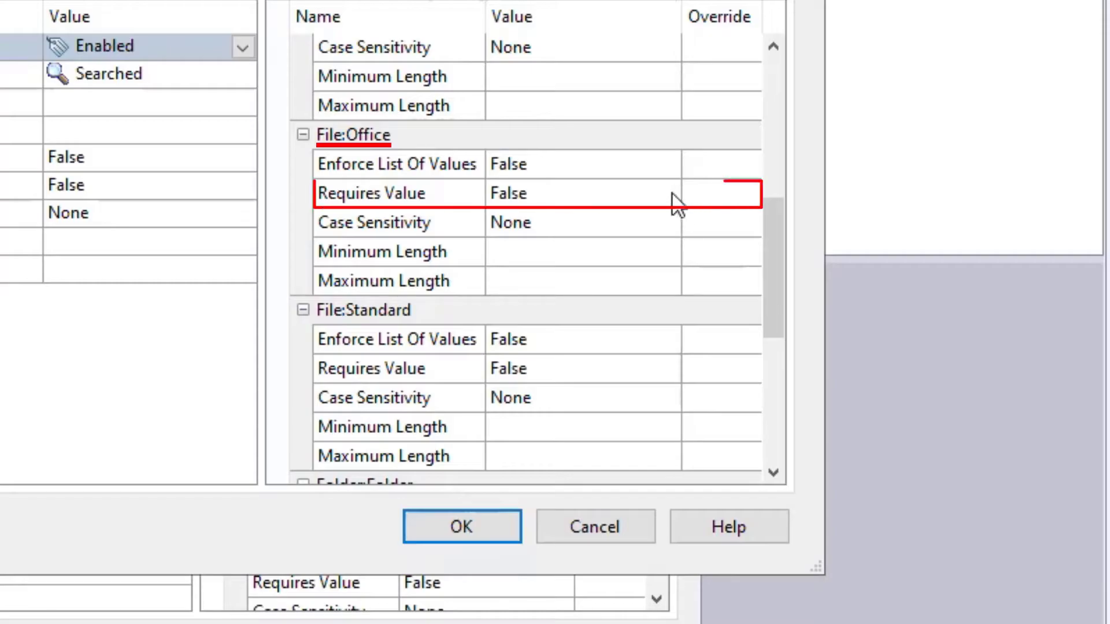
For the File:Office category, set Requires Value to True with Override set to Yes, save the definition, and close the Vault Settings.
click(671, 196)
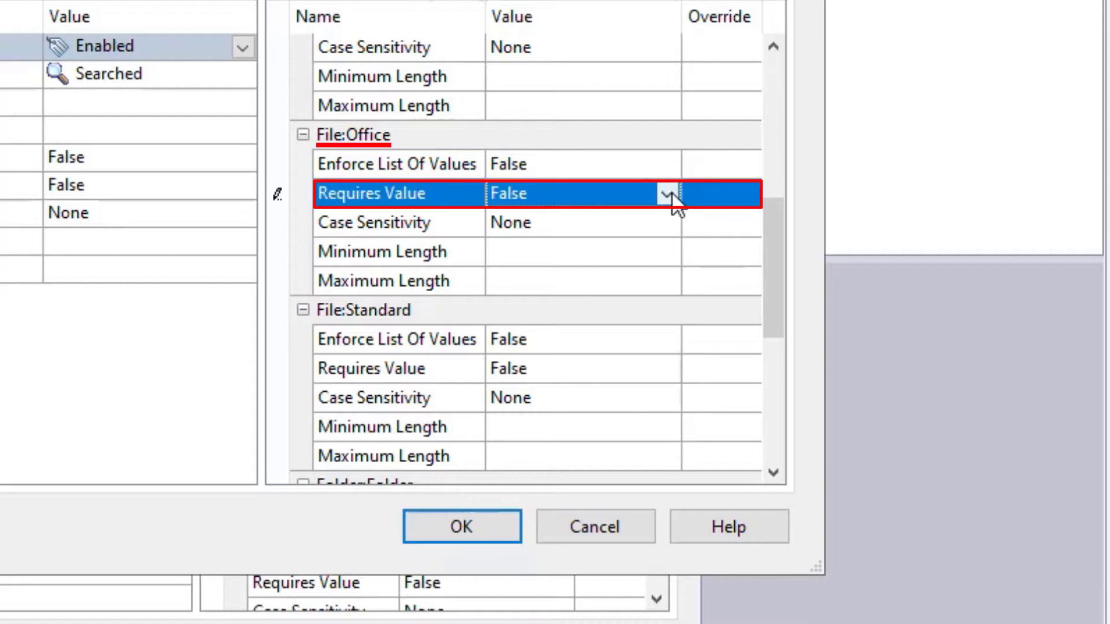
click(669, 195)
click(661, 221)
click(740, 197)
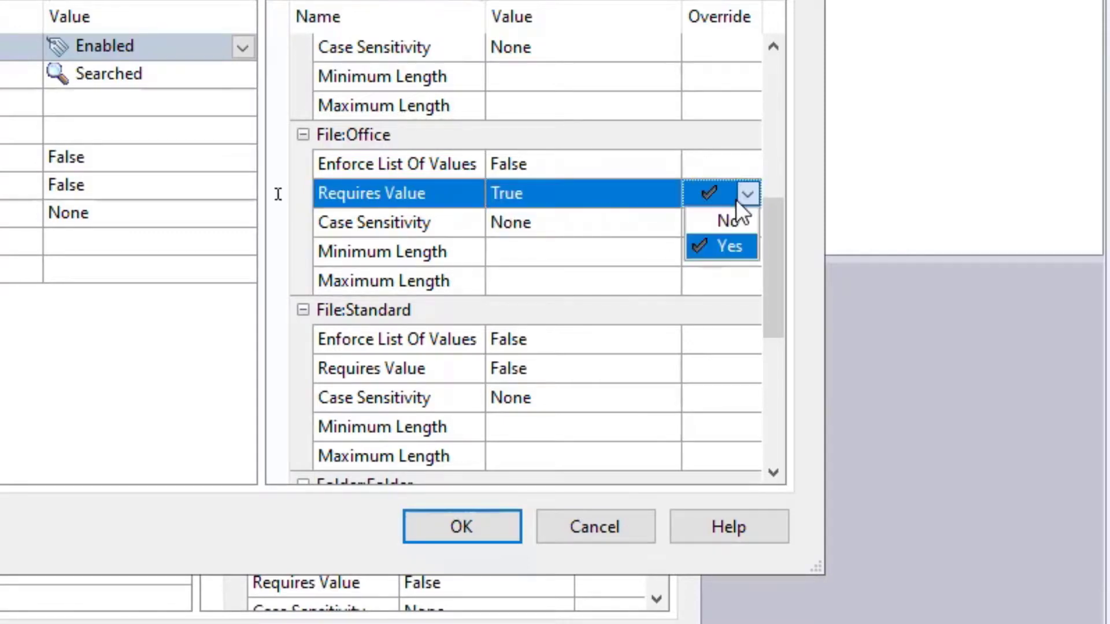
click(732, 244)
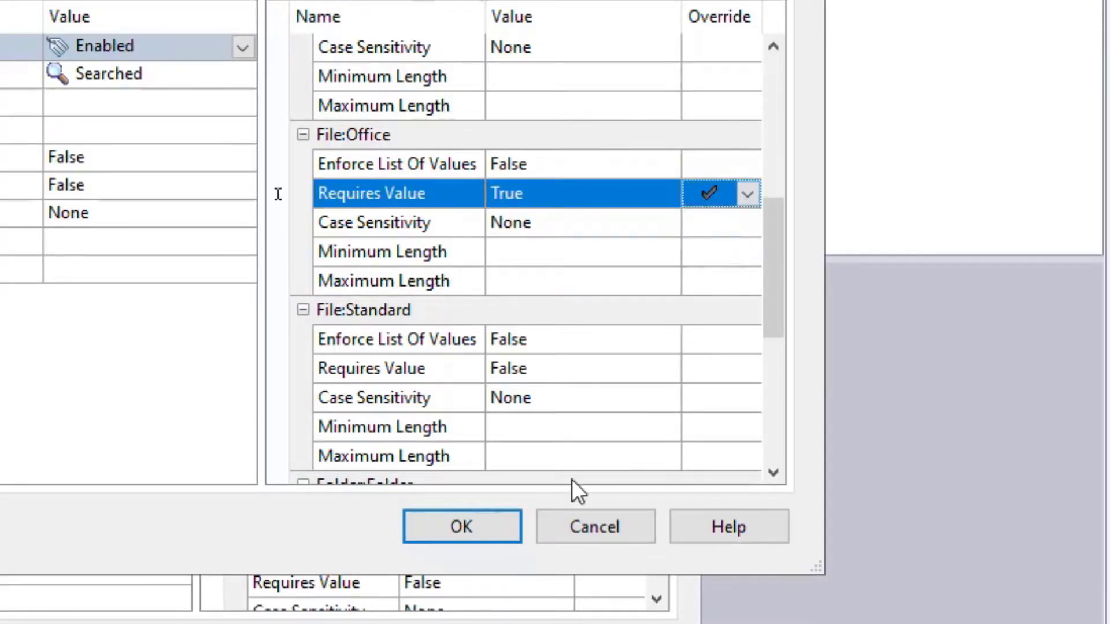
click(500, 526)
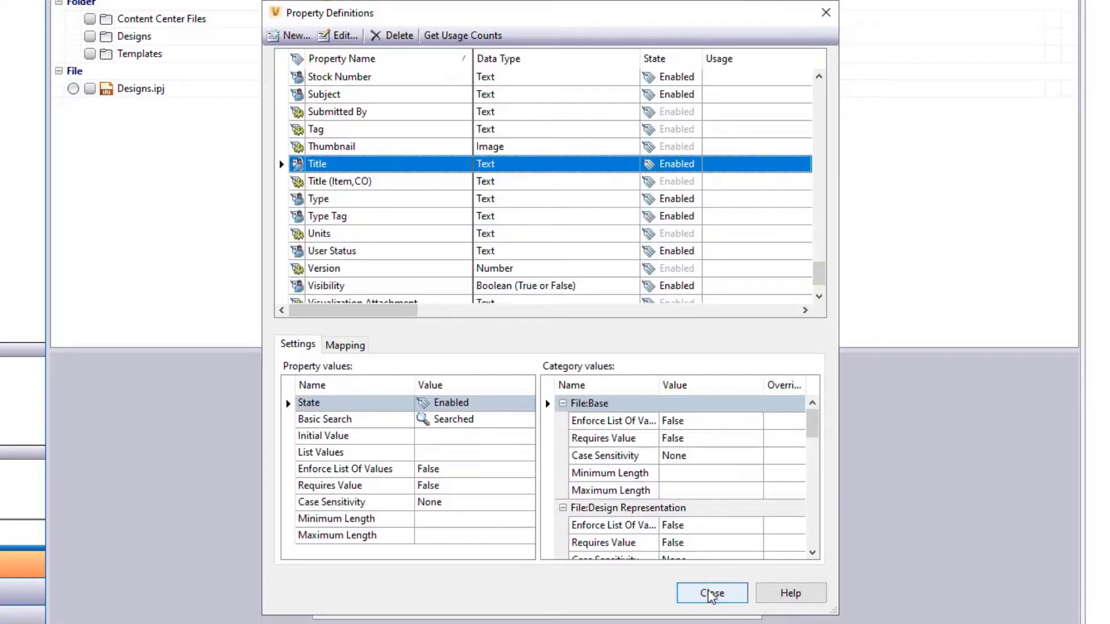
click(711, 593)
click(650, 596)
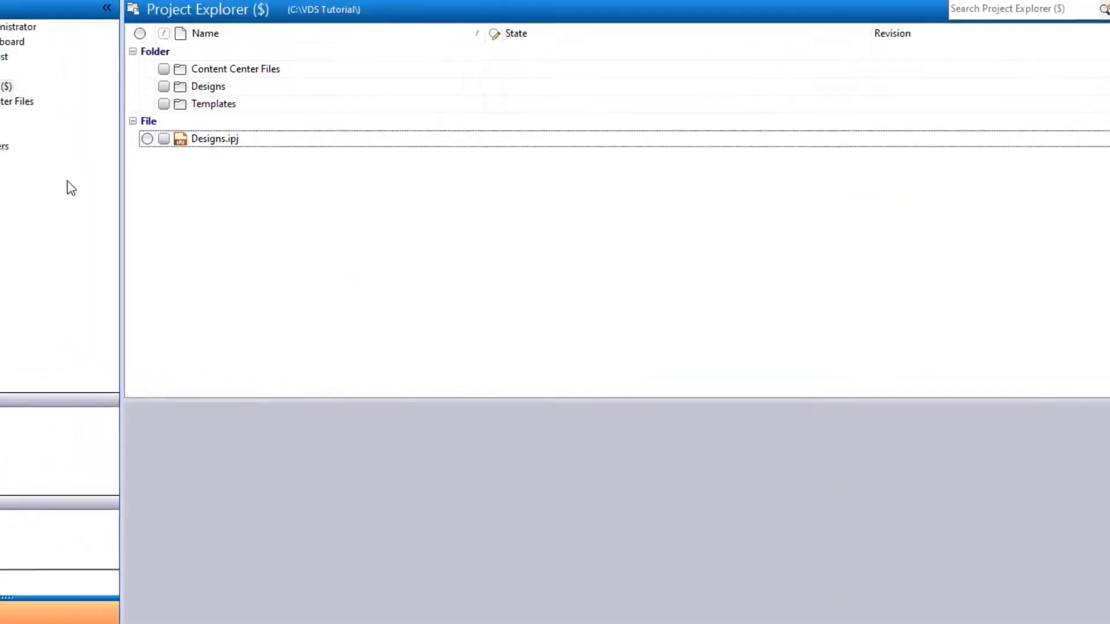
Start another standard file under Project Explorer, choose the Office category, and check the requirement on its Title property.
right_click(111, 169)
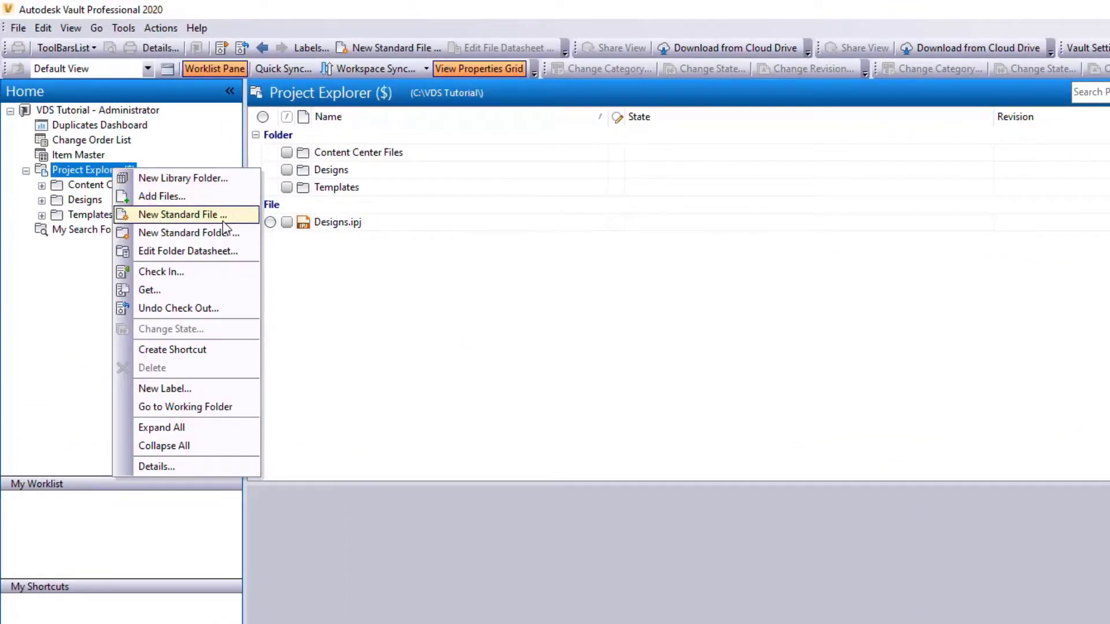
click(243, 219)
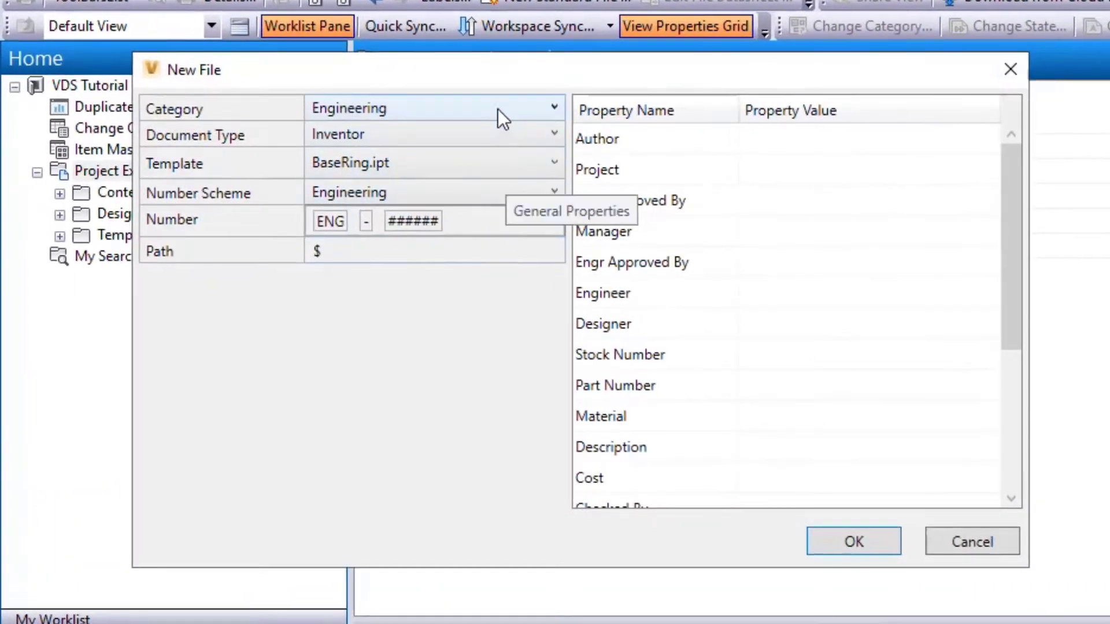
click(349, 126)
click(490, 184)
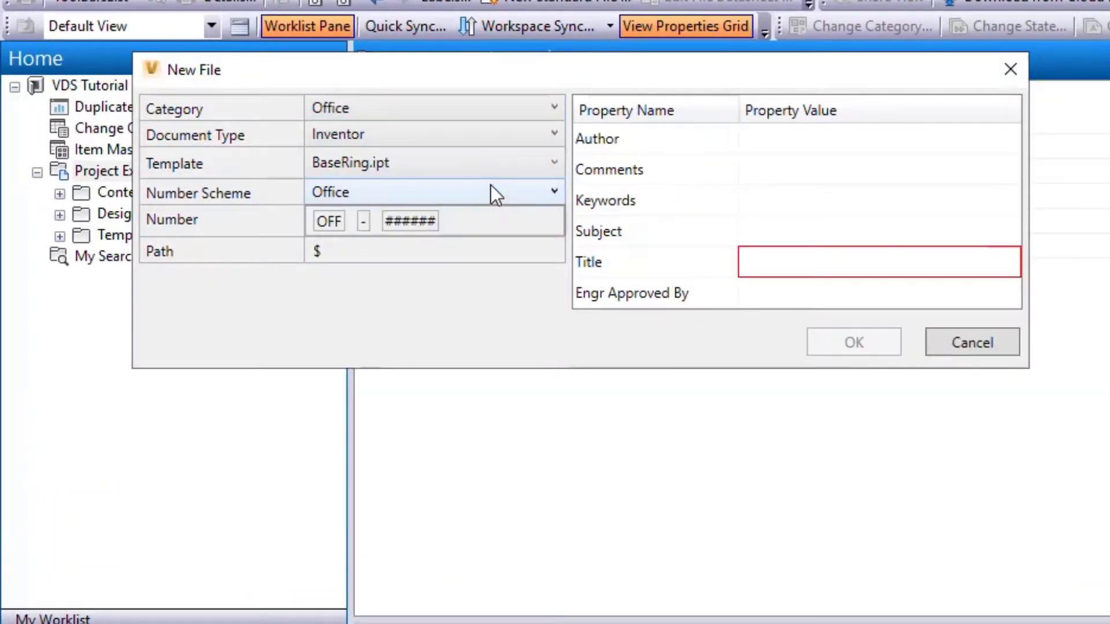
mouse_move(974, 272)
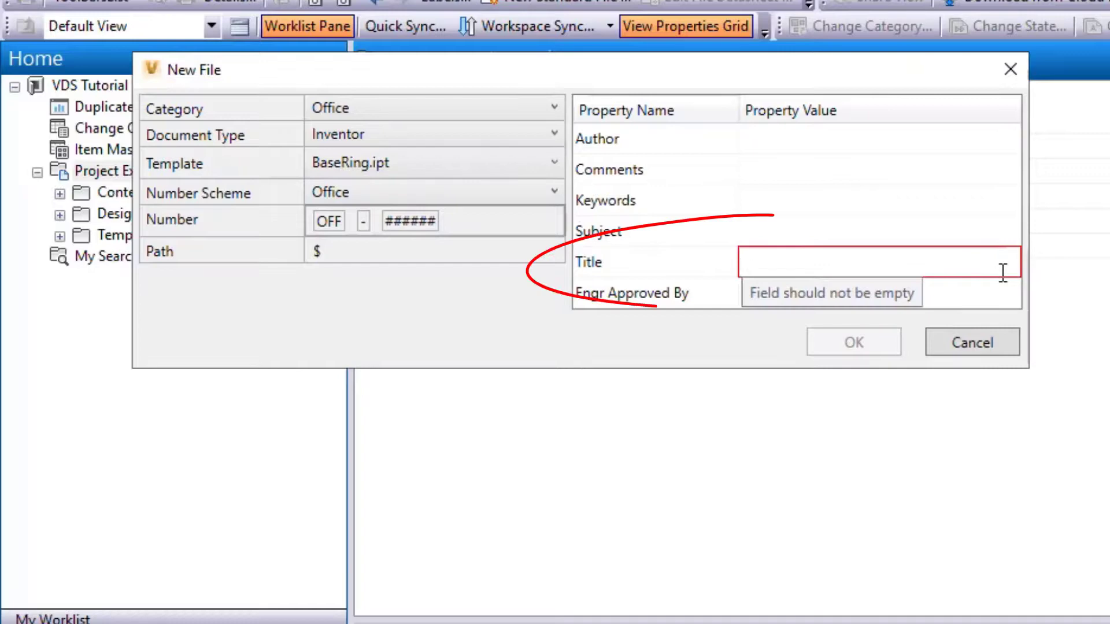